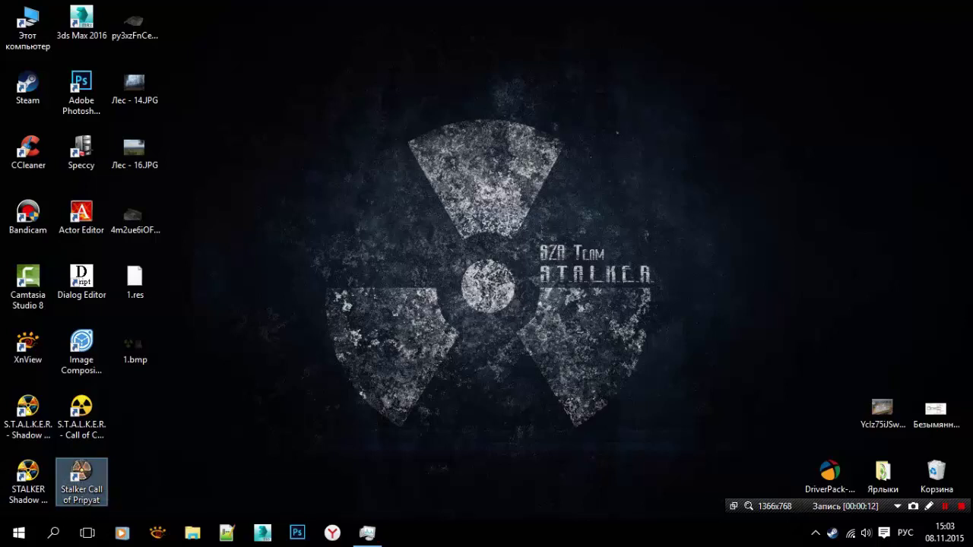
Drag across the Windows desktop near the Stalker Call of Pripyat shortcut
{"action": "left_click_drag", "start_coordinate": [347, 208], "coordinate": [679, 360]}
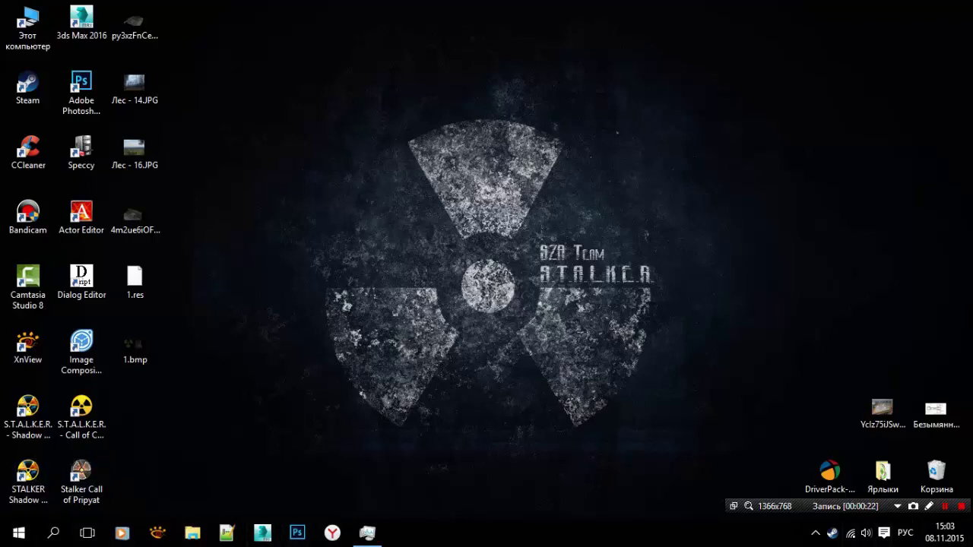
Go from the Call of Pripyat shortcut's file location into the game's bin folder
{"action": "right_click", "coordinate": [86, 479]}
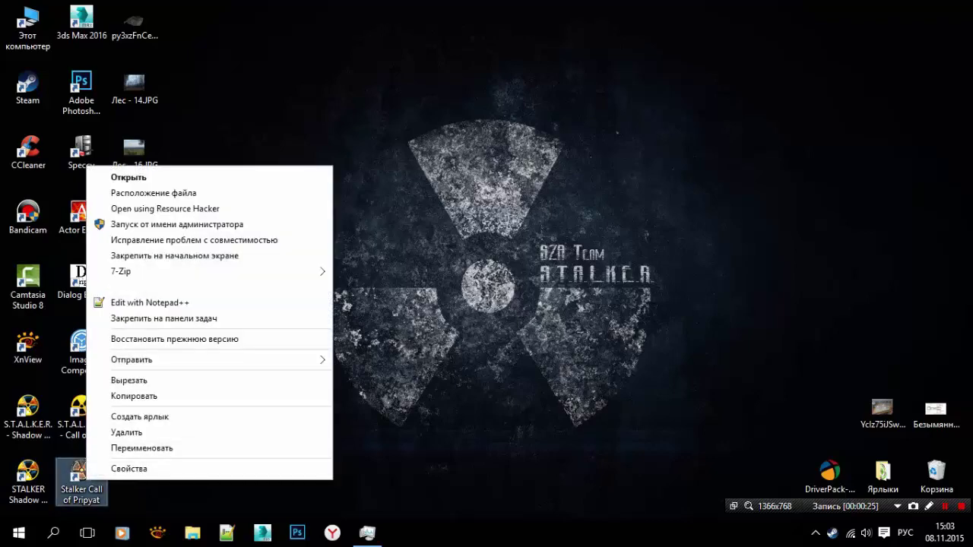
{"action": "left_click", "coordinate": [152, 193]}
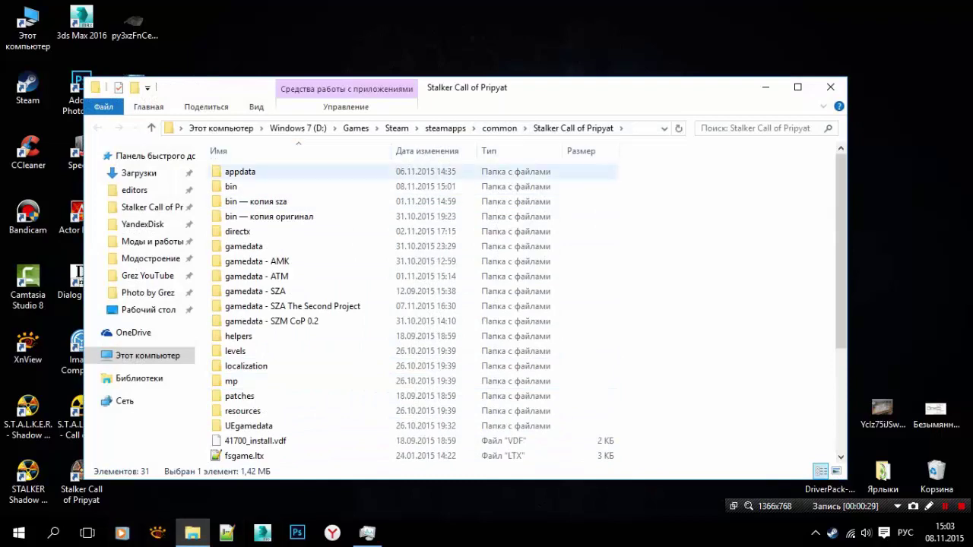
{"action": "left_click", "coordinate": [230, 186]}
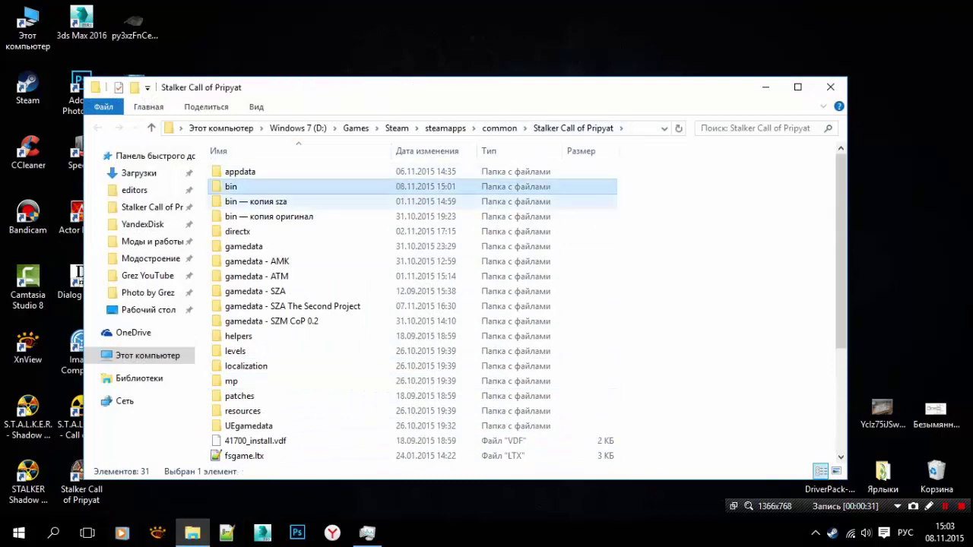
{"action": "double_click", "coordinate": [231, 186]}
{"action": "scroll", "coordinate": [330, 422], "scroll_direction": "down", "scroll_amount": 3}
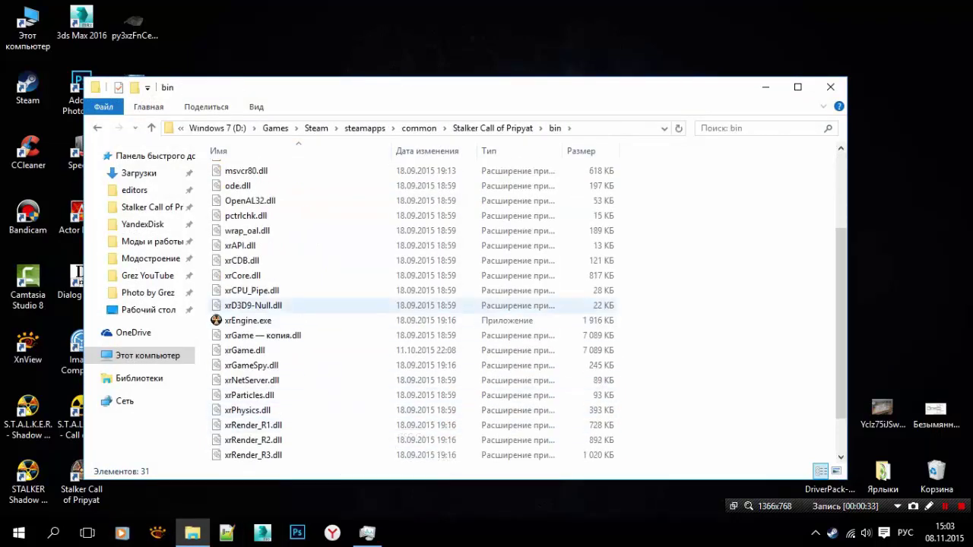
Duplicate xrEngine.exe in the bin folder as a backup copy
{"action": "left_click", "coordinate": [281, 321]}
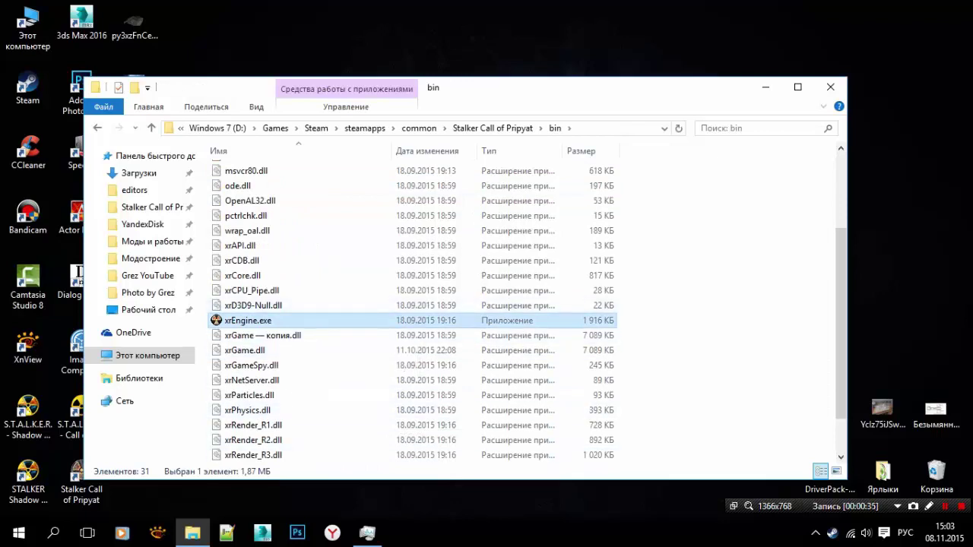
{"action": "key", "text": "ctrl+c"}
{"action": "key", "text": "ctrl+v"}
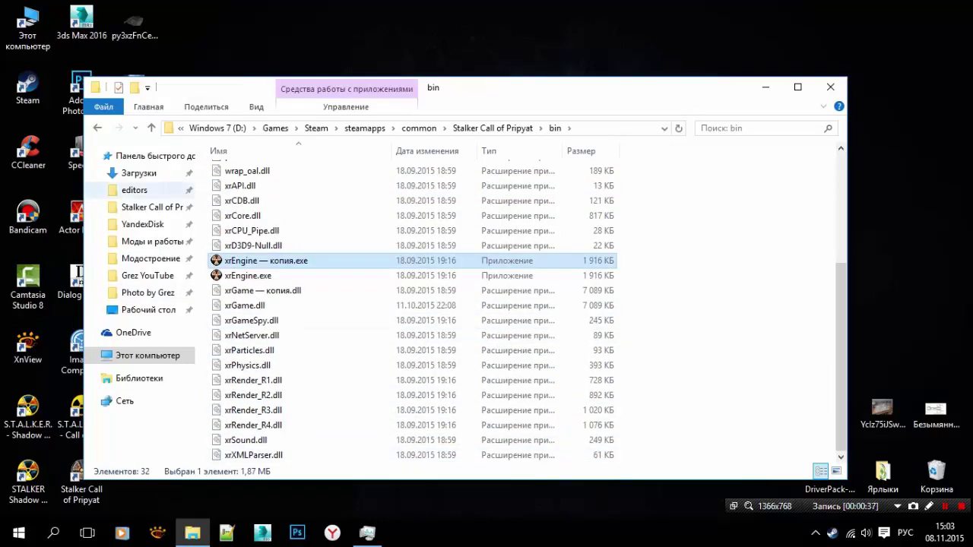
{"action": "left_click", "coordinate": [283, 276]}
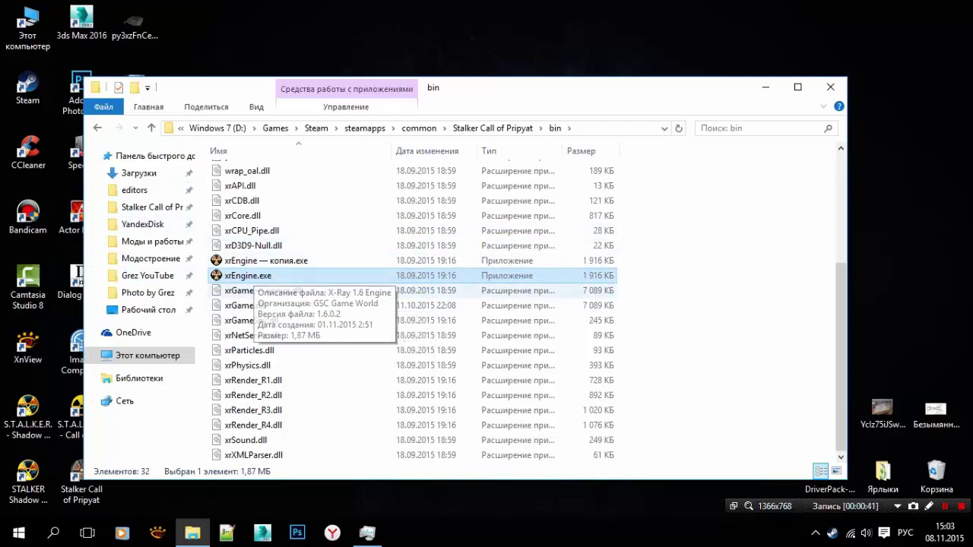
{"action": "right_click", "coordinate": [271, 278]}
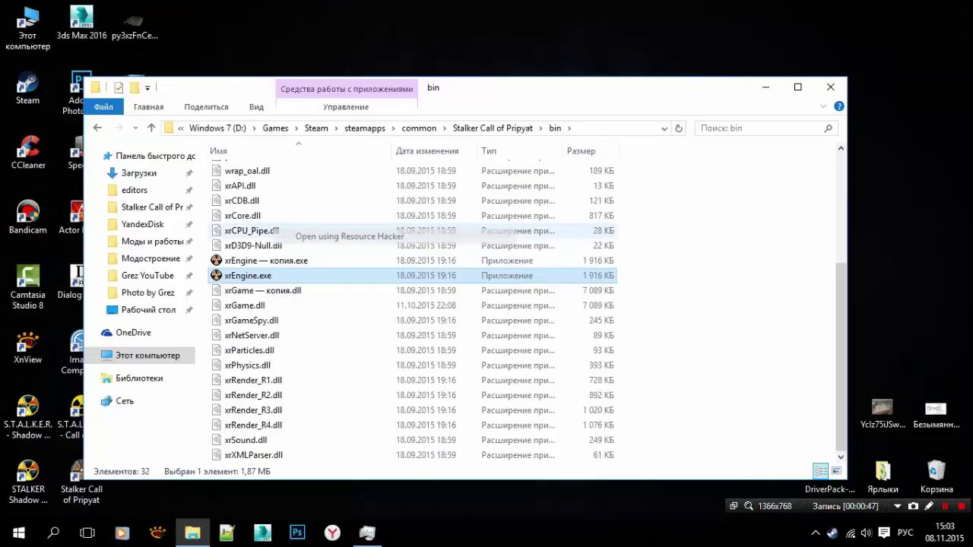
Open xrEngine.exe in a maximized Resource Hacker and expand Bitmap > 123 to bitmap 0
{"action": "left_click", "coordinate": [319, 234]}
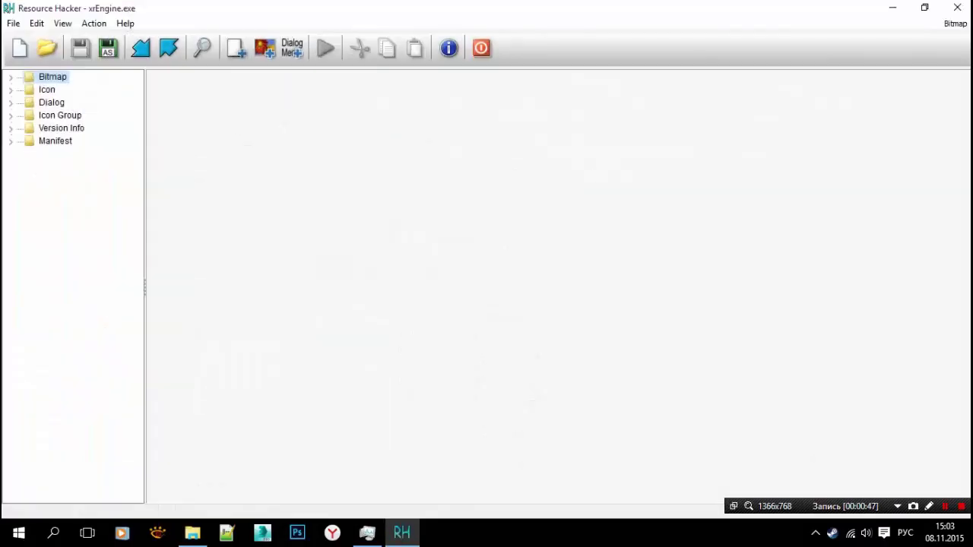
{"action": "left_click_drag", "start_coordinate": [487, 8], "coordinate": [654, 64]}
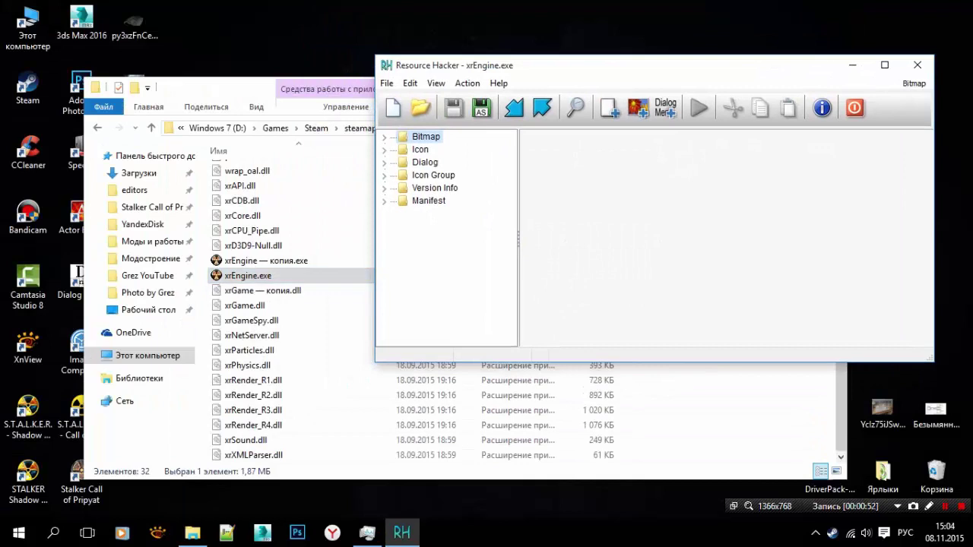
{"action": "key", "text": "super+Up"}
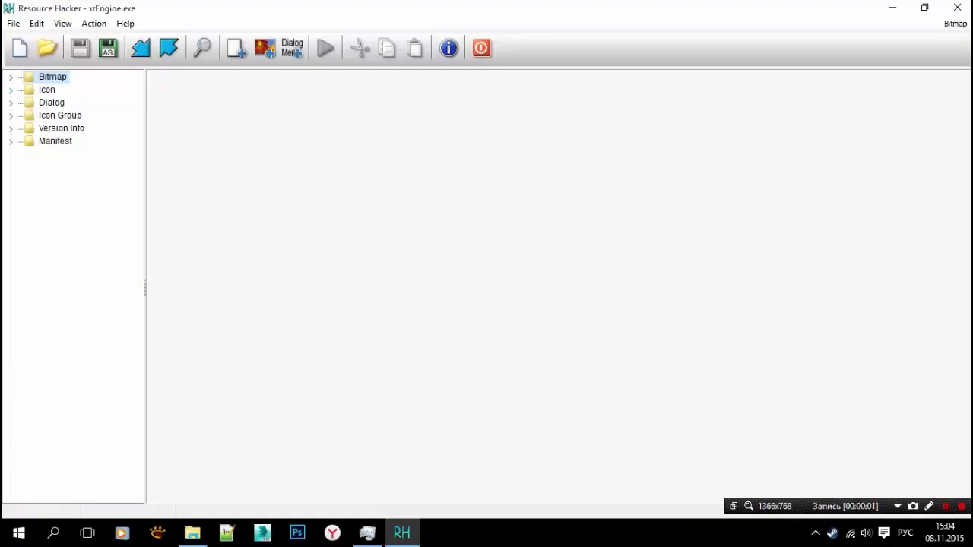
{"action": "key", "text": "Right"}
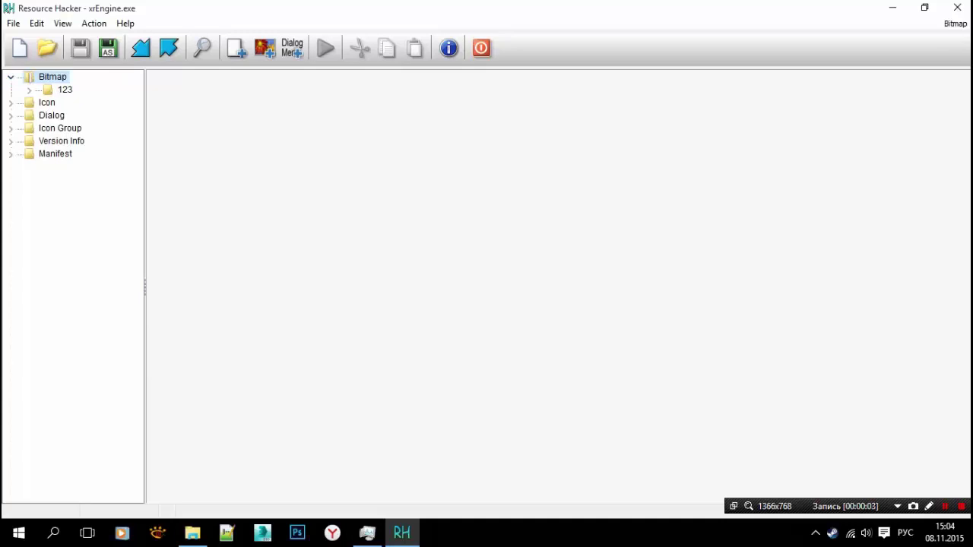
{"action": "key", "text": "Down"}
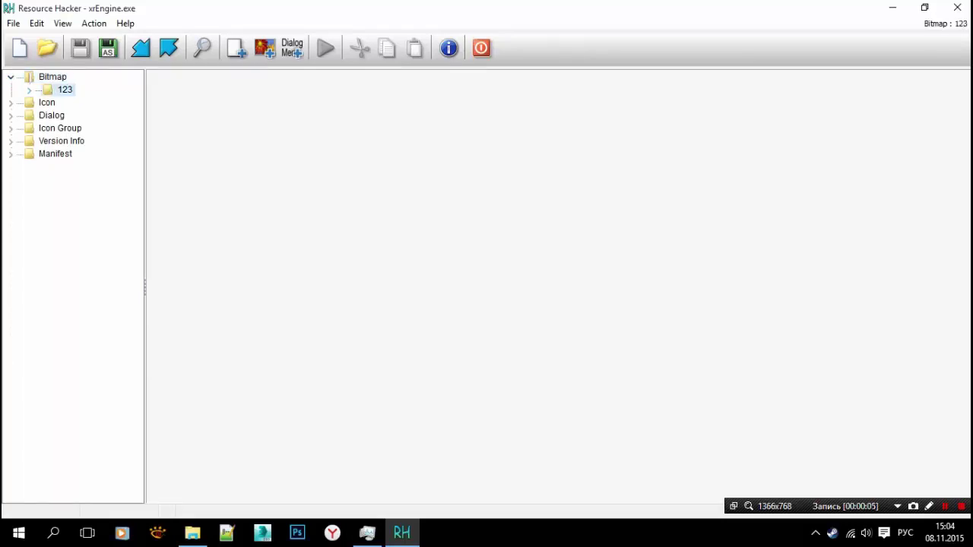
{"action": "key", "text": "Right"}
{"action": "key", "text": "Down"}
Save bitmap 0 to the Desktop as 1.bmp, overwriting the existing file
{"action": "key", "text": "Menu"}
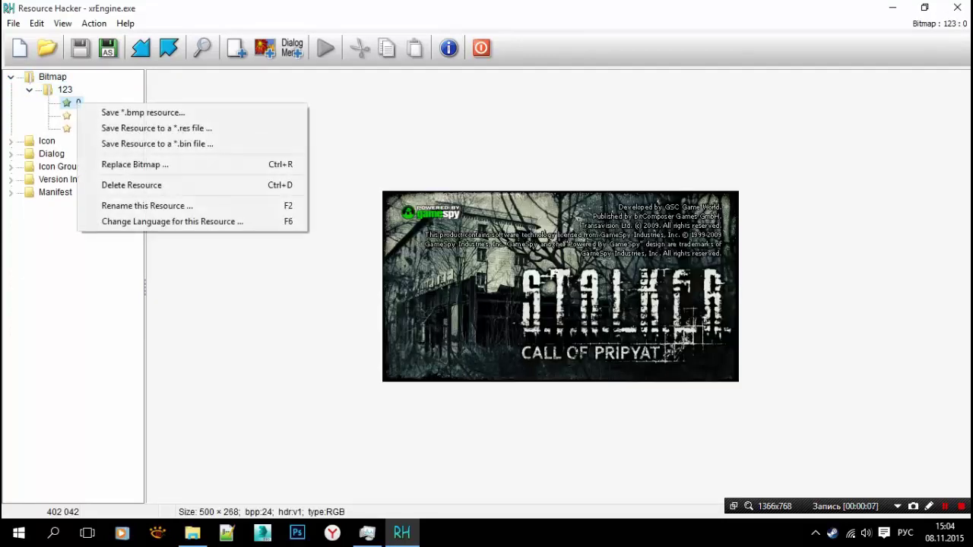
{"action": "key", "text": "Down"}
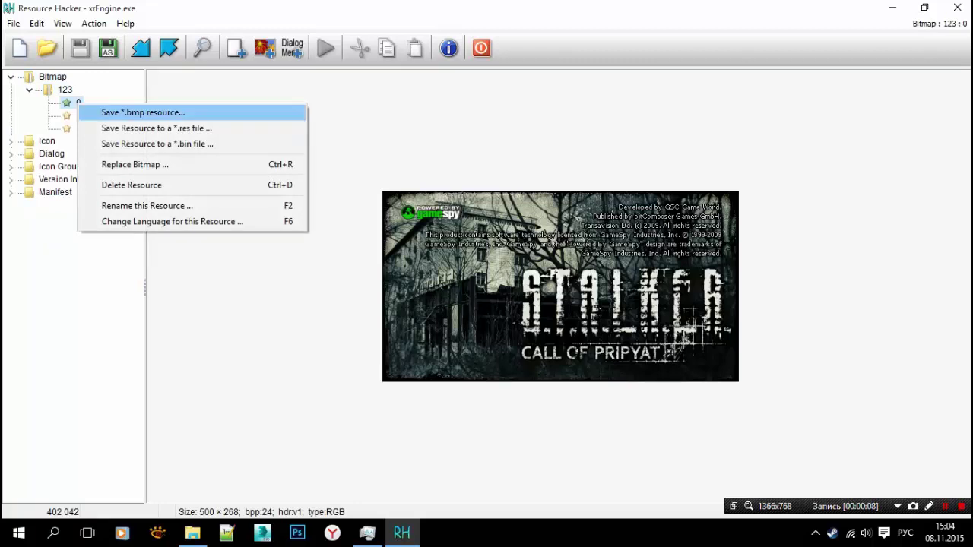
{"action": "key", "text": "Down"}
{"action": "key", "text": "Up"}
{"action": "key", "text": "Return"}
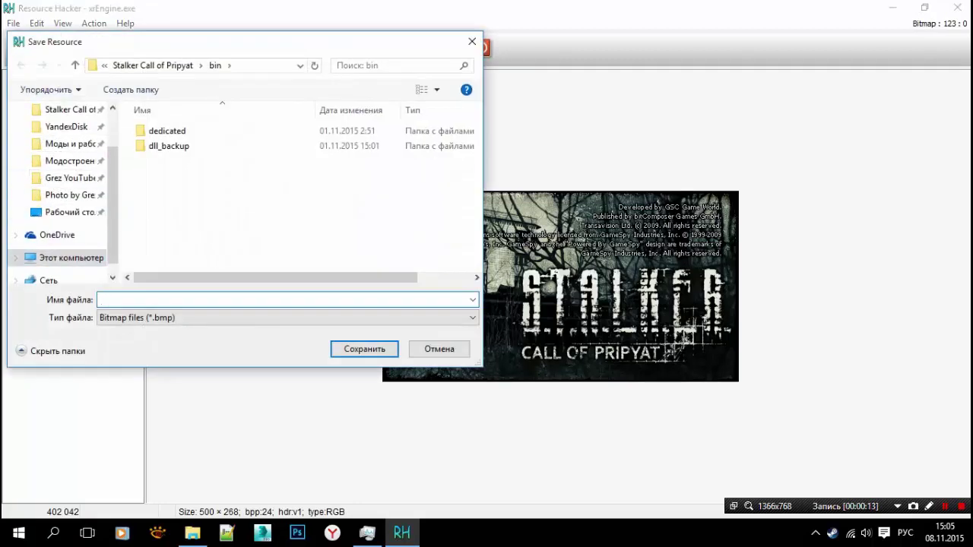
{"action": "left_click", "coordinate": [70, 212]}
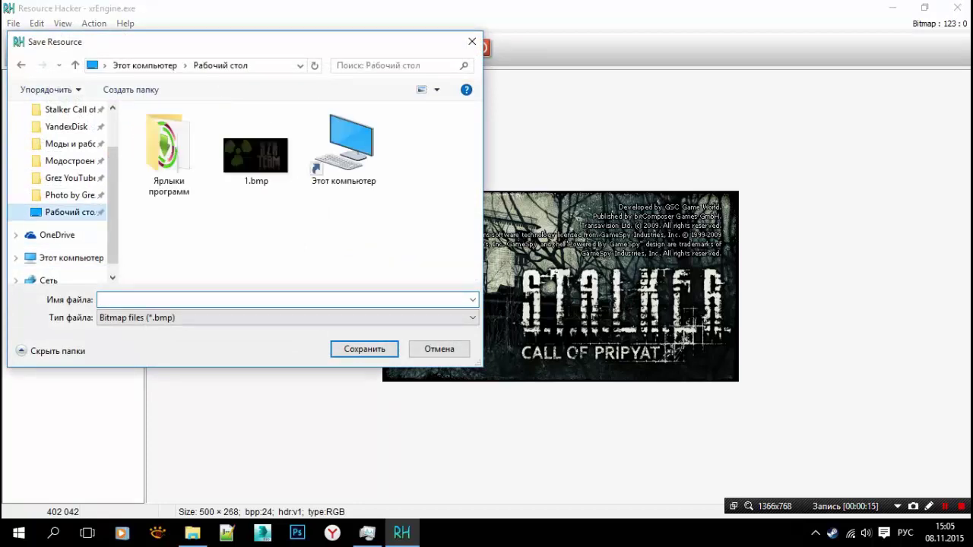
{"action": "type", "text": "1"}
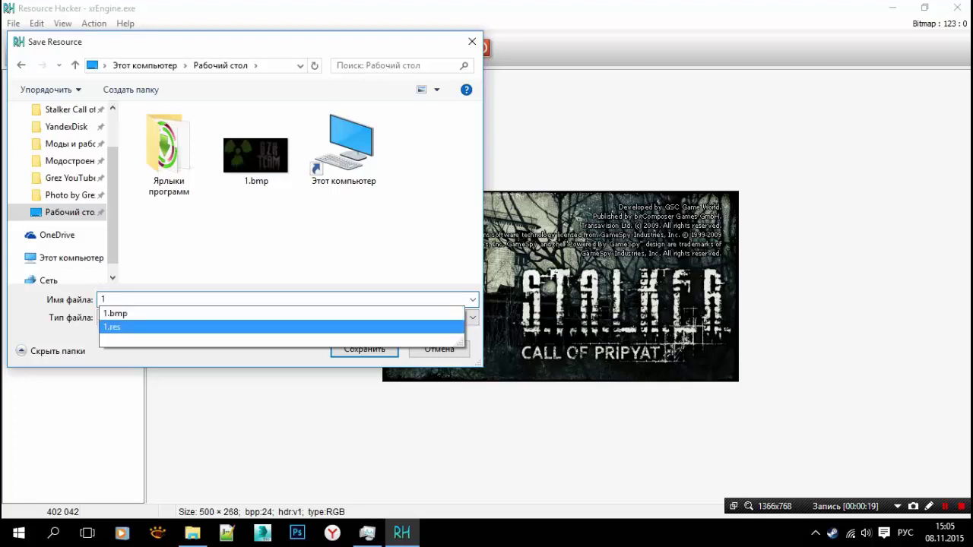
{"action": "key", "text": "Escape"}
{"action": "key", "text": "Return"}
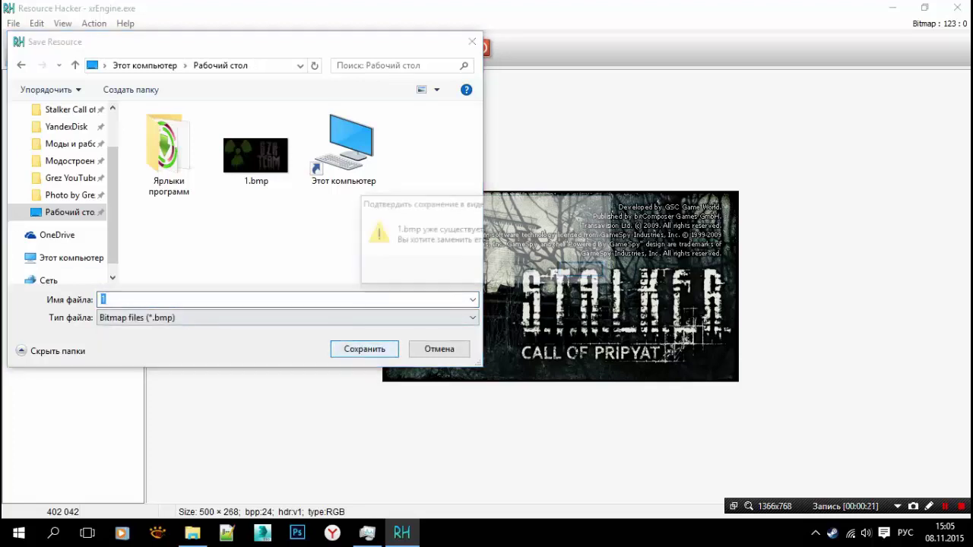
{"action": "key", "text": "Left"}
{"action": "key", "text": "Return"}
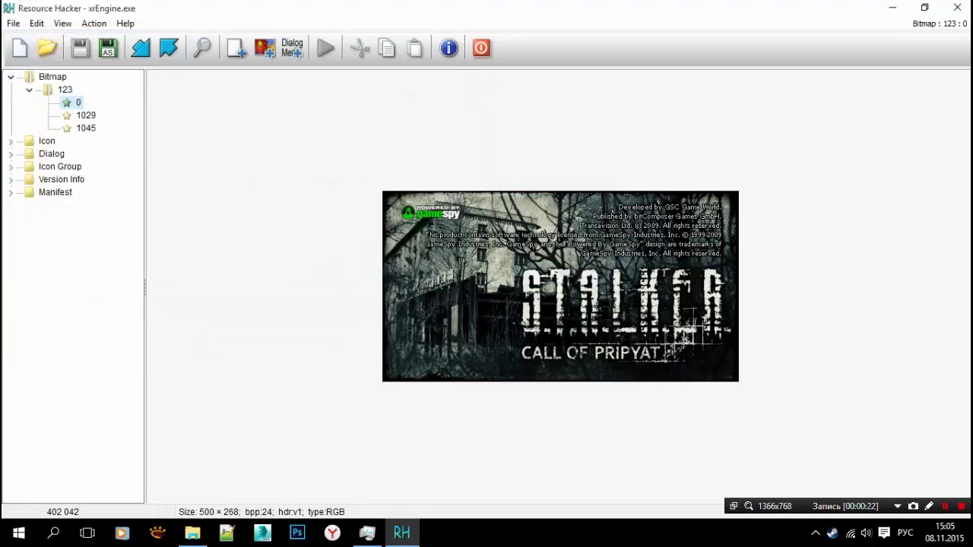
Minimize the windows, preview desktop 1.bmp in Photos, then open it with Adobe Photoshop CC 2015
{"action": "left_click", "coordinate": [892, 7]}
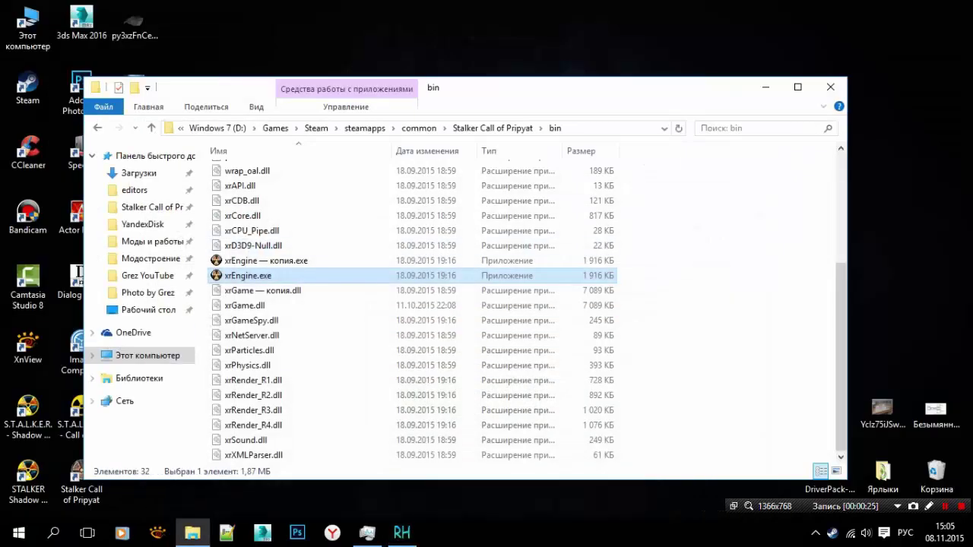
{"action": "left_click", "coordinate": [765, 87]}
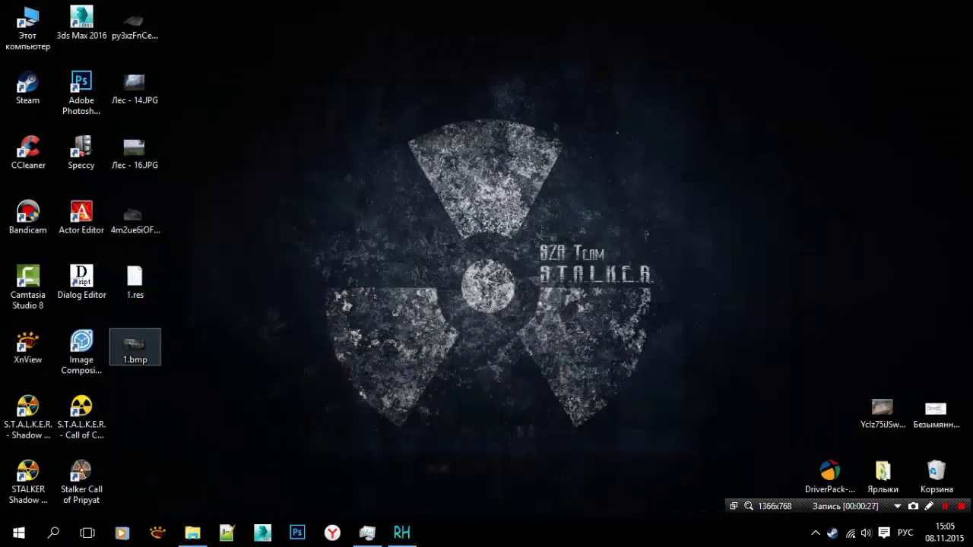
{"action": "double_click", "coordinate": [134, 346]}
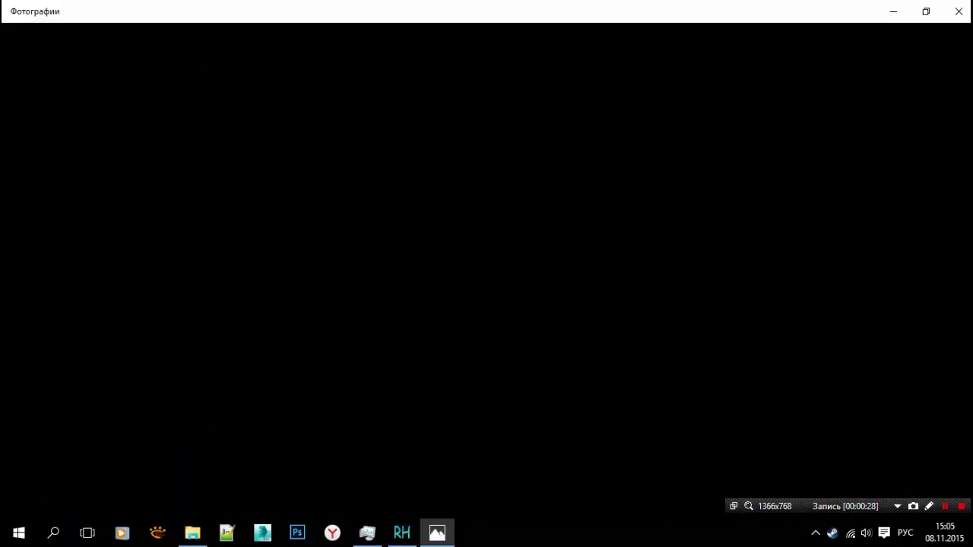
{"action": "left_click", "coordinate": [958, 12]}
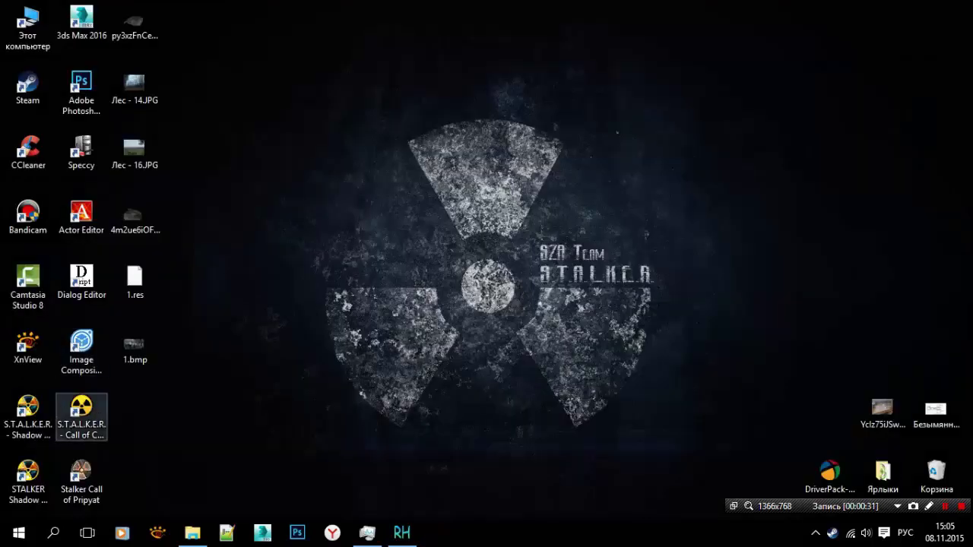
{"action": "right_click", "coordinate": [125, 349]}
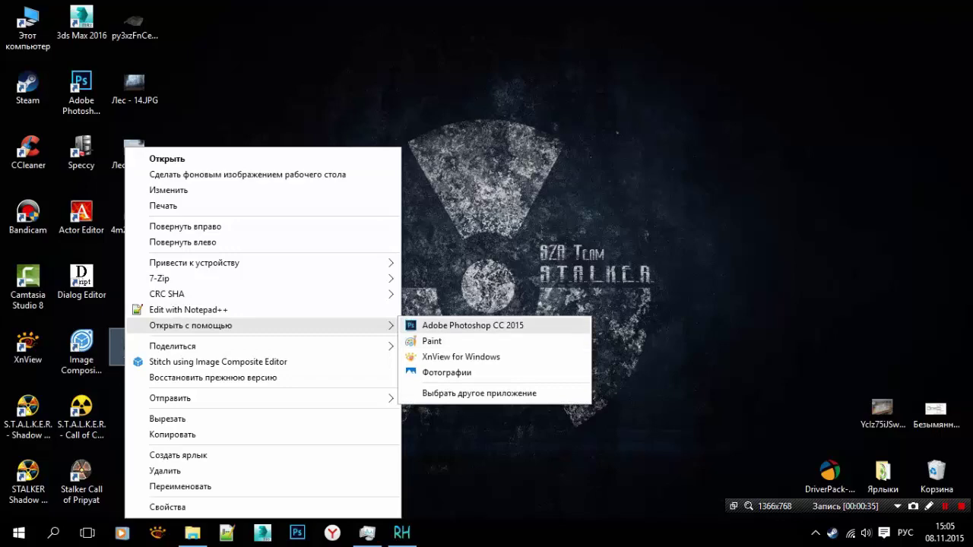
{"action": "left_click", "coordinate": [456, 341]}
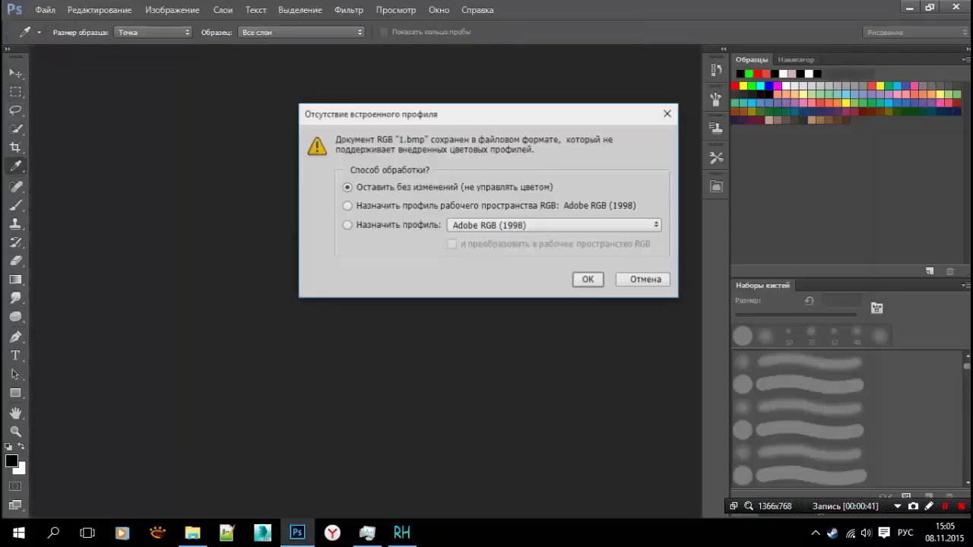
Open 1.bmp without colour management and paint the entire splash image black
{"action": "key", "text": "Return"}
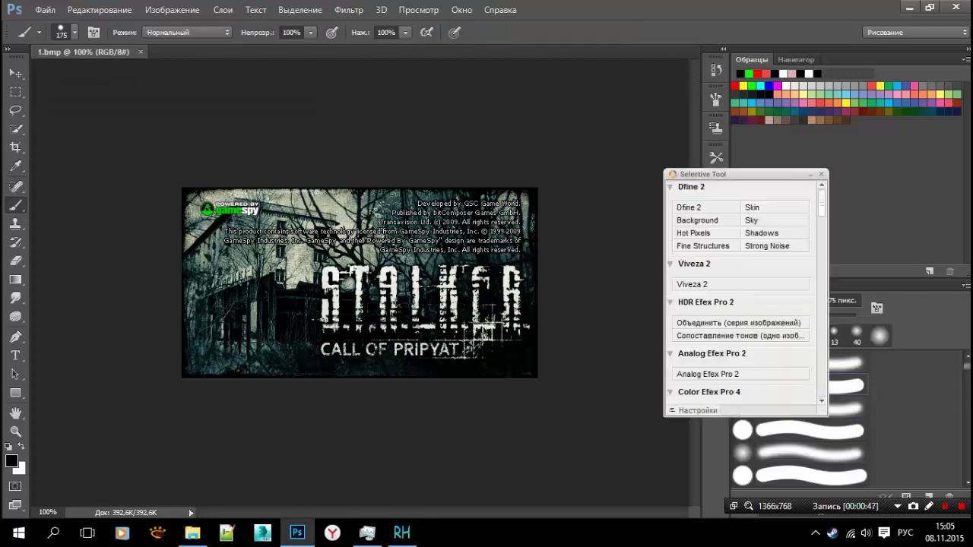
{"action": "left_click", "coordinate": [821, 174]}
{"action": "mouse_move", "coordinate": [228, 228]}
{"action": "left_mouse_down"}
{"action": "mouse_move", "coordinate": [243, 350]}
{"action": "mouse_move", "coordinate": [395, 196]}
{"action": "left_mouse_up"}
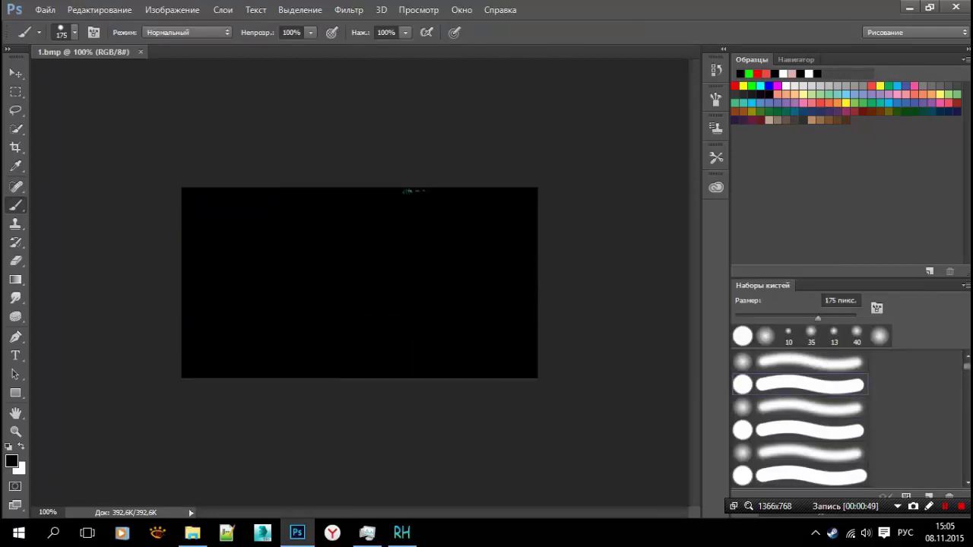
{"action": "left_click", "coordinate": [15, 355]}
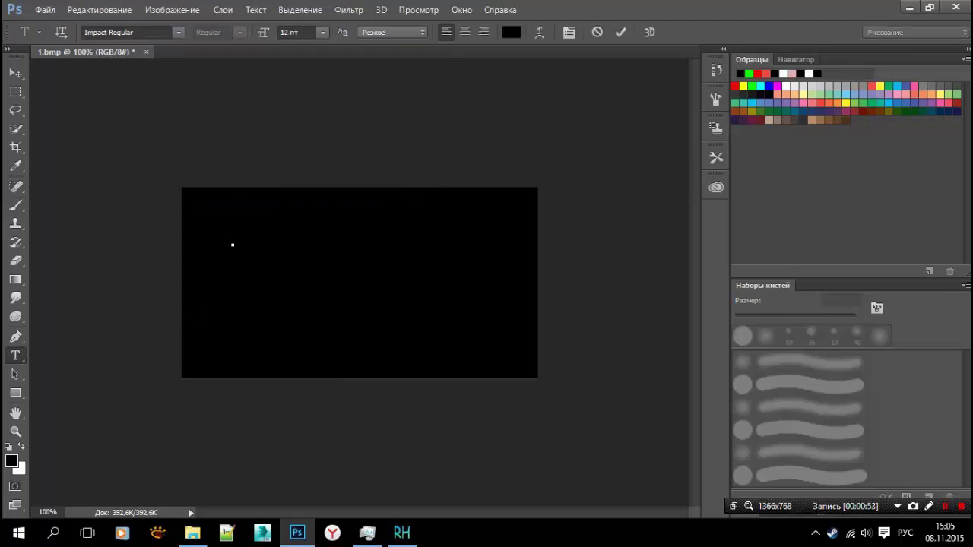
Start a 72 pt white text layer in the upper left of the image
{"action": "left_click", "coordinate": [322, 32]}
{"action": "left_click", "coordinate": [320, 271]}
{"action": "left_click", "coordinate": [232, 244]}
{"action": "type", "text": "М"}
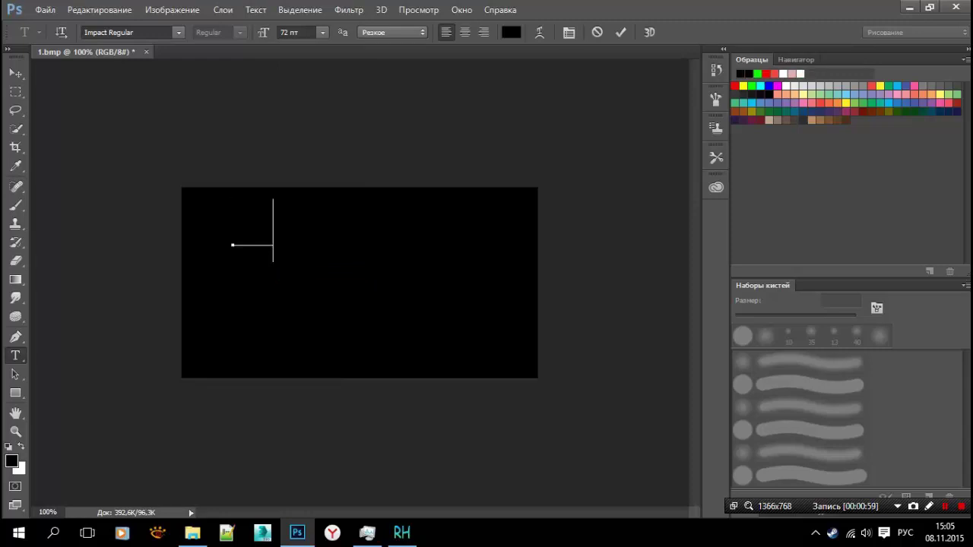
{"action": "left_click", "coordinate": [800, 74]}
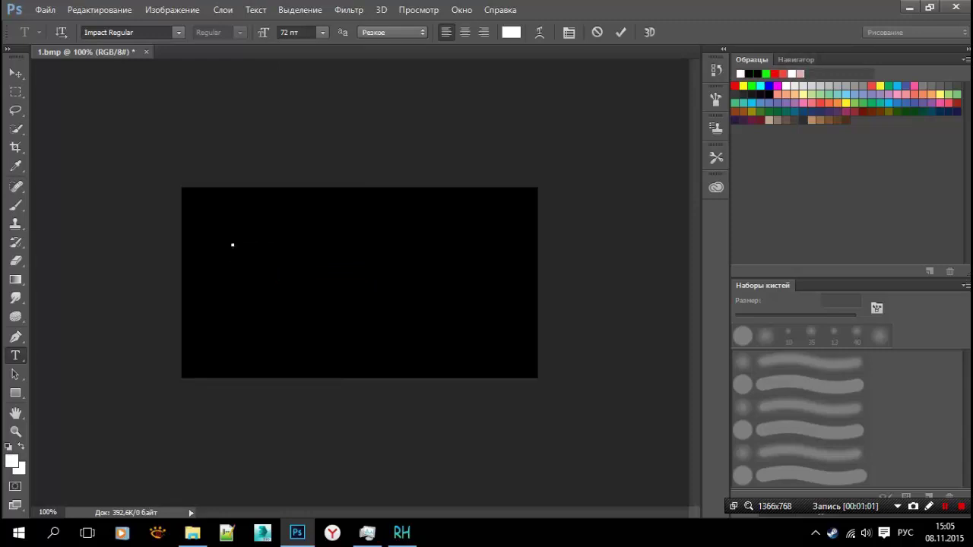
{"action": "type", "text": "ыы"}
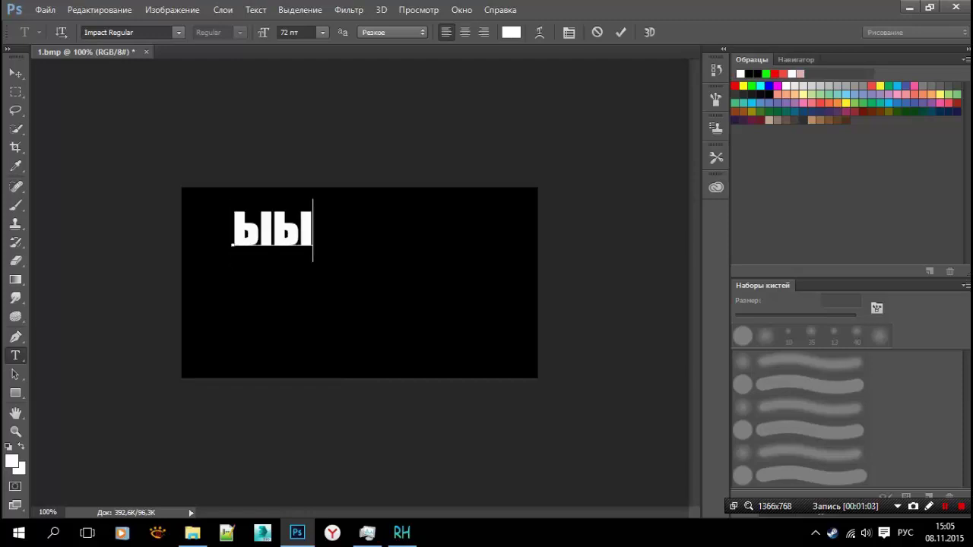
{"action": "key", "text": "BackSpace"}
{"action": "key", "text": "BackSpace"}
{"action": "key", "text": "Escape"}
Set the text font to Pollock2CTT Regular
{"action": "left_click", "coordinate": [179, 32]}
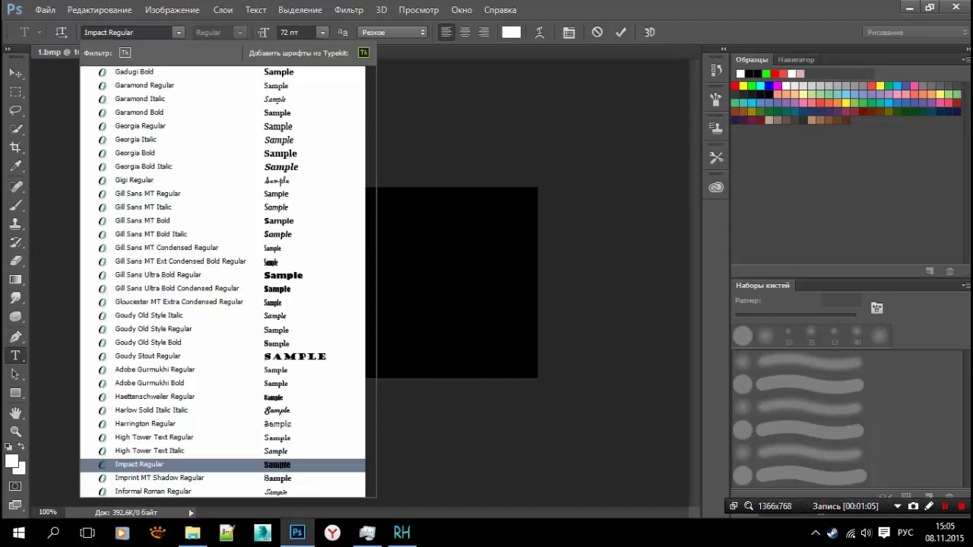
{"action": "scroll", "coordinate": [190, 256], "scroll_direction": "down", "scroll_amount": 2}
{"action": "scroll", "coordinate": [190, 220], "scroll_direction": "down", "scroll_amount": 3}
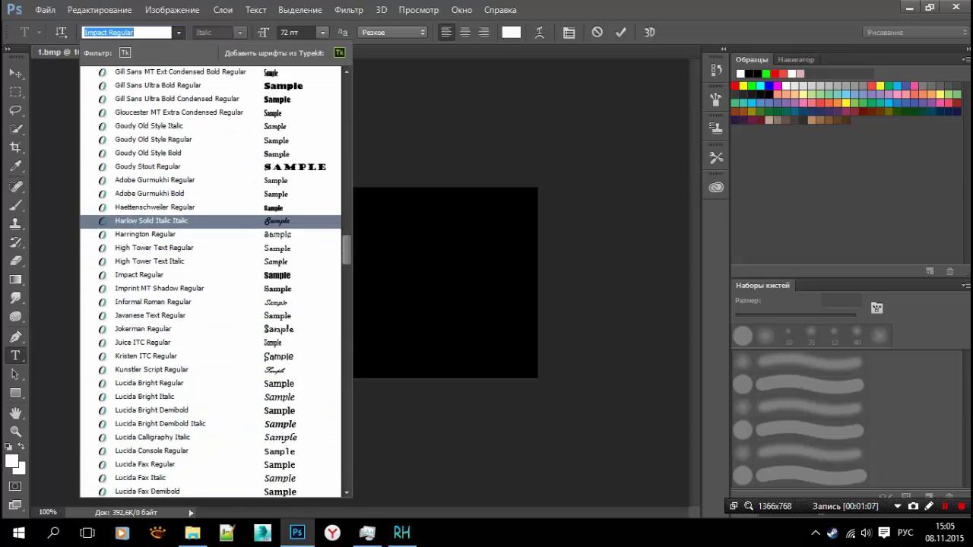
{"action": "scroll", "coordinate": [190, 315], "scroll_direction": "down", "scroll_amount": 3}
{"action": "scroll", "coordinate": [190, 314], "scroll_direction": "down", "scroll_amount": 3}
{"action": "scroll", "coordinate": [190, 315], "scroll_direction": "down", "scroll_amount": 6}
{"action": "scroll", "coordinate": [190, 319], "scroll_direction": "down", "scroll_amount": 4}
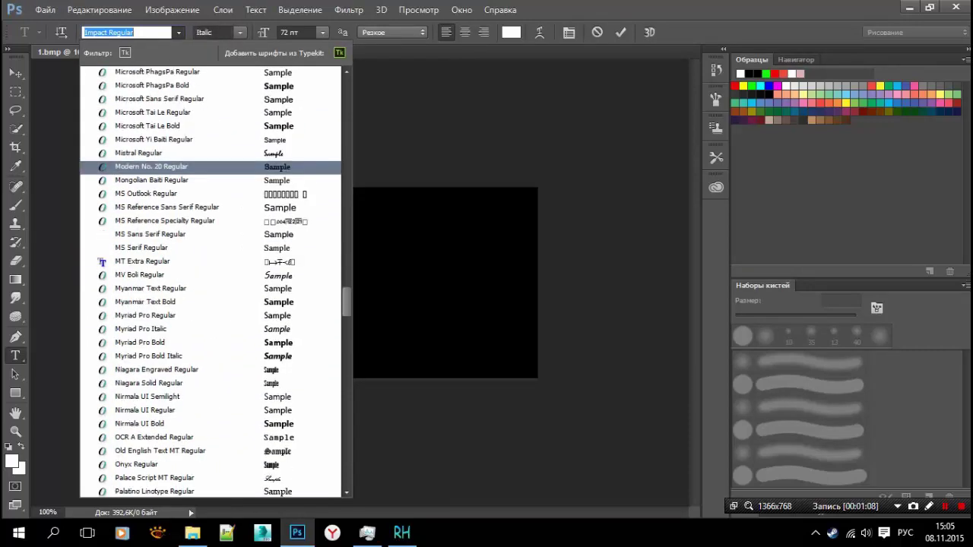
{"action": "scroll", "coordinate": [190, 329], "scroll_direction": "down", "scroll_amount": 4}
{"action": "scroll", "coordinate": [190, 343], "scroll_direction": "down", "scroll_amount": 4}
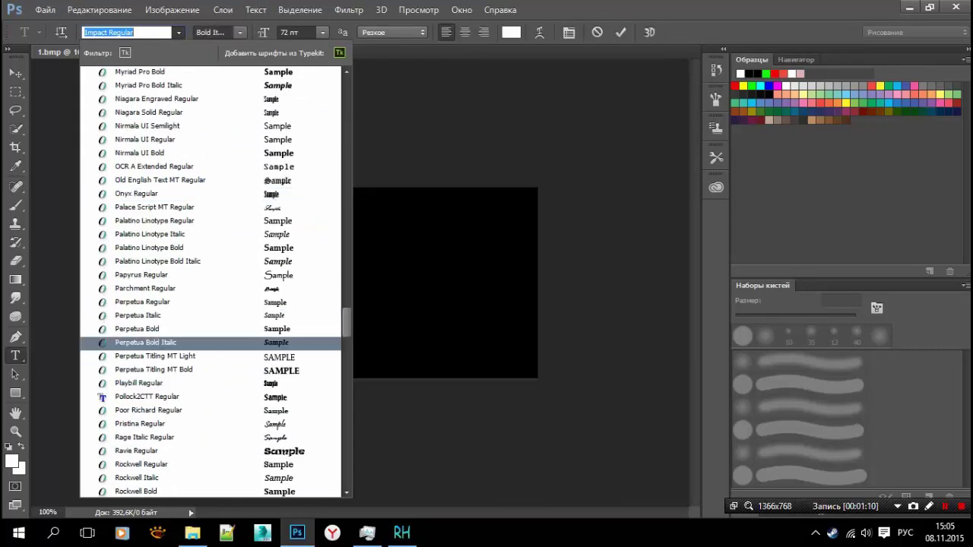
{"action": "scroll", "coordinate": [190, 228], "scroll_direction": "down", "scroll_amount": 3}
{"action": "scroll", "coordinate": [190, 228], "scroll_direction": "down", "scroll_amount": 2}
{"action": "scroll", "coordinate": [190, 282], "scroll_direction": "down", "scroll_amount": 4}
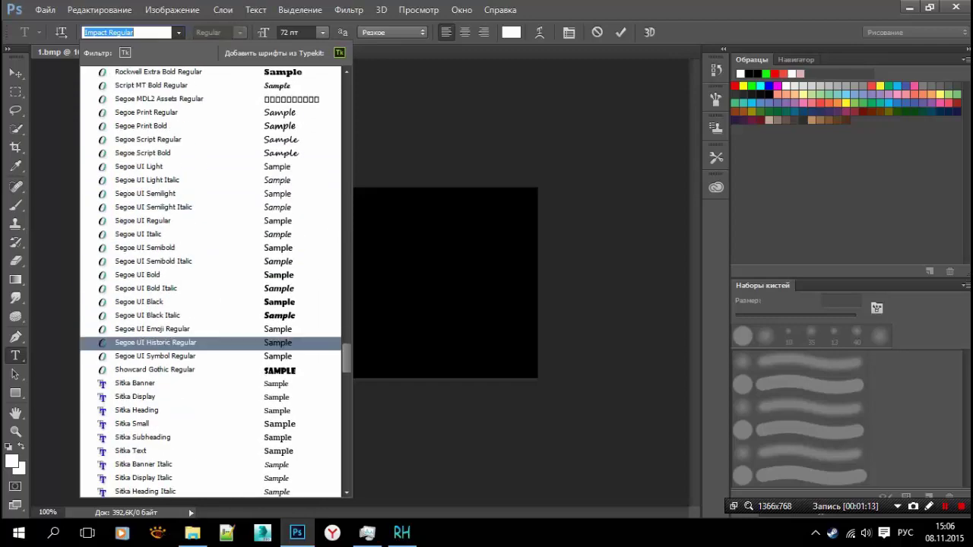
{"action": "scroll", "coordinate": [190, 329], "scroll_direction": "up", "scroll_amount": 4}
{"action": "scroll", "coordinate": [190, 327], "scroll_direction": "up", "scroll_amount": 2}
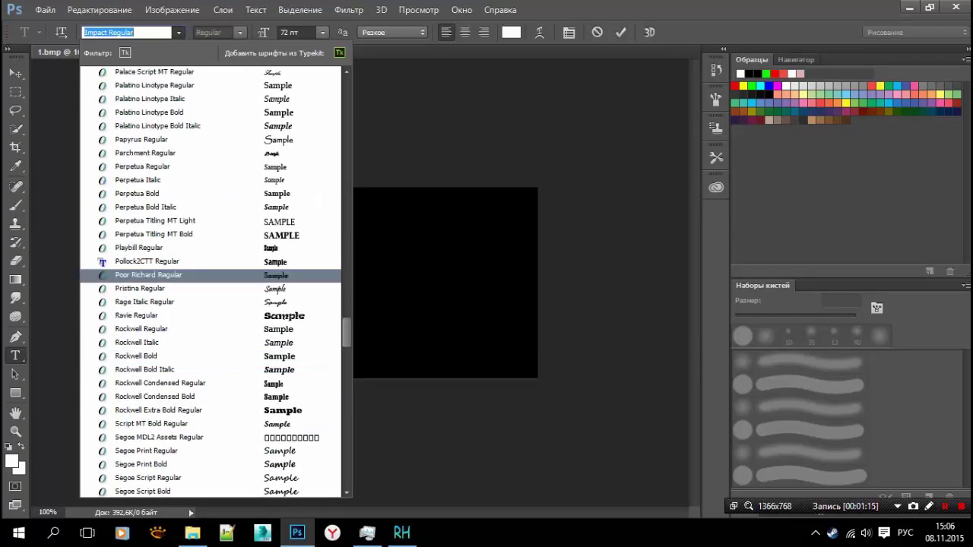
{"action": "left_click", "coordinate": [147, 261]}
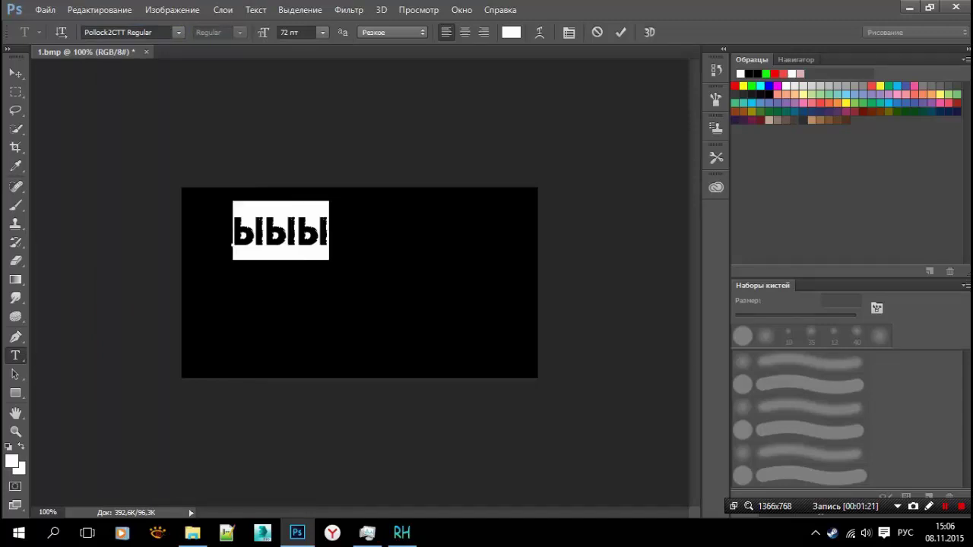
Type 'S.T.A.L.K.E.R.' with 'SZA MO' beneath it in English
{"action": "key", "text": "BackSpace"}
{"action": "key", "text": "alt+shift"}
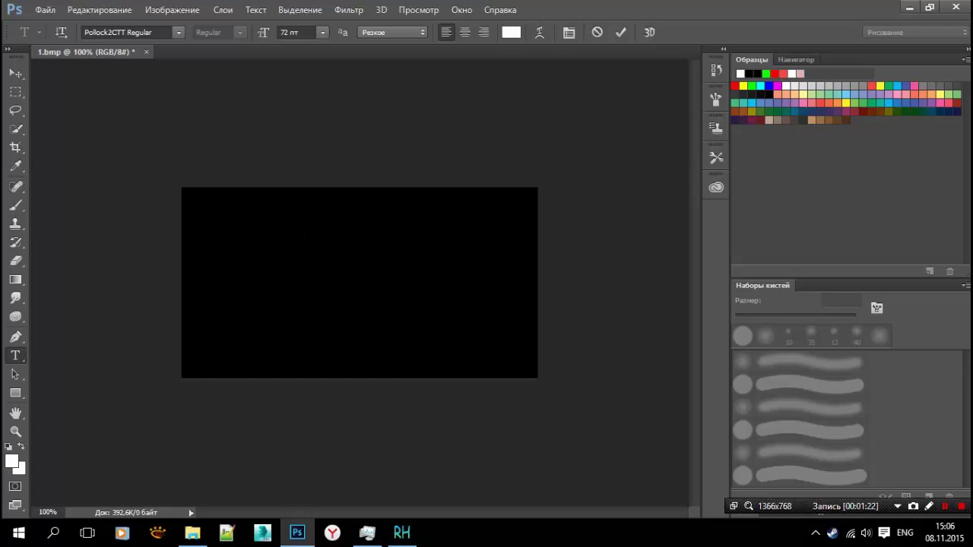
{"action": "type", "text": "S"}
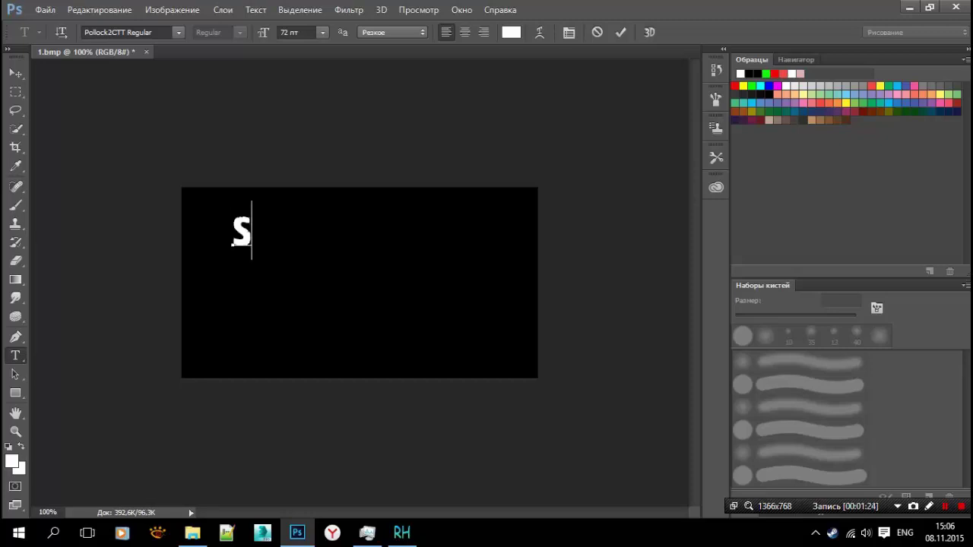
{"action": "key", "text": "BackSpace"}
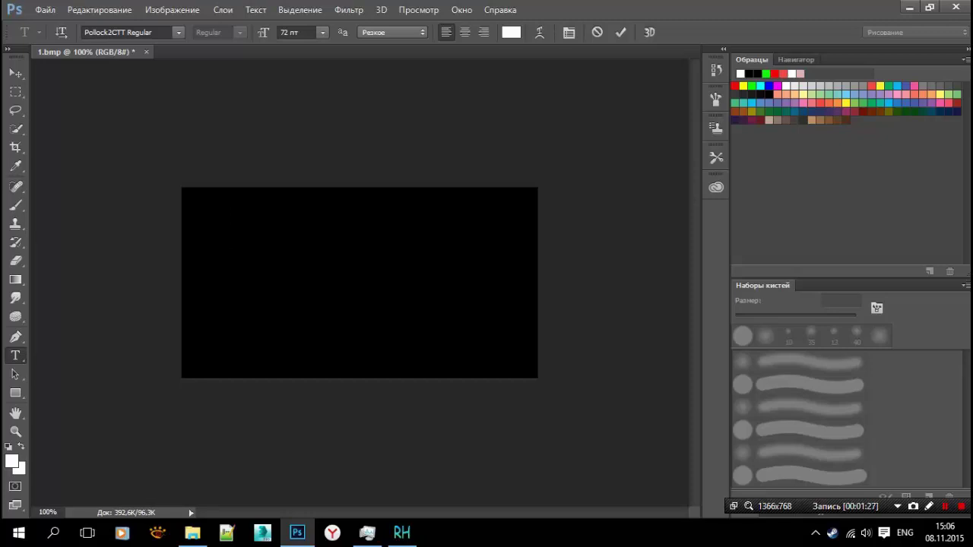
{"action": "type", "text": "stalker"}
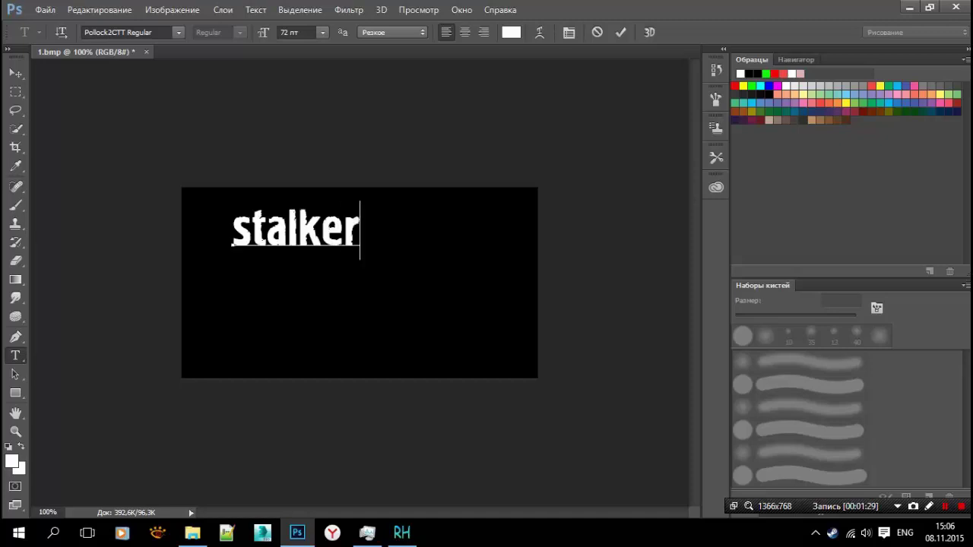
{"action": "key", "text": "ctrl+a"}
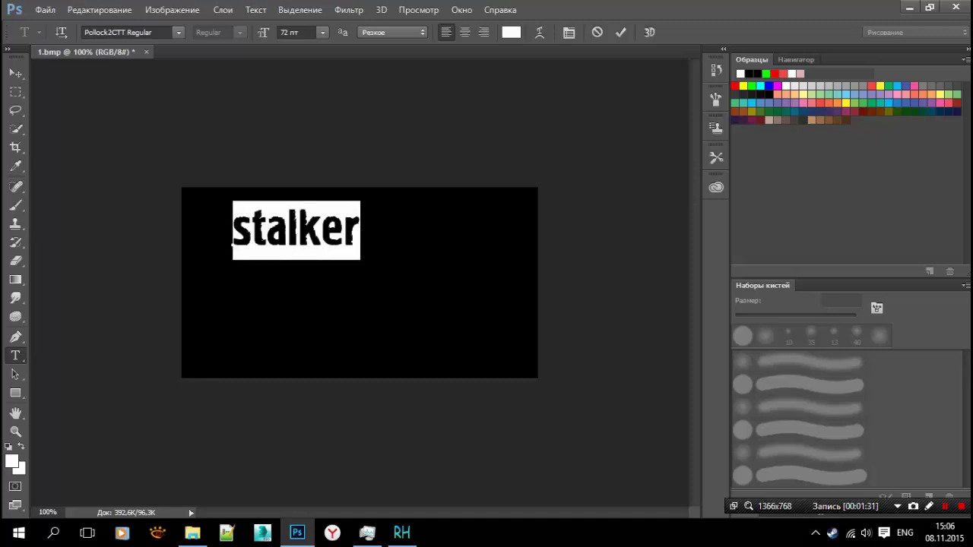
{"action": "type", "text": "S."}
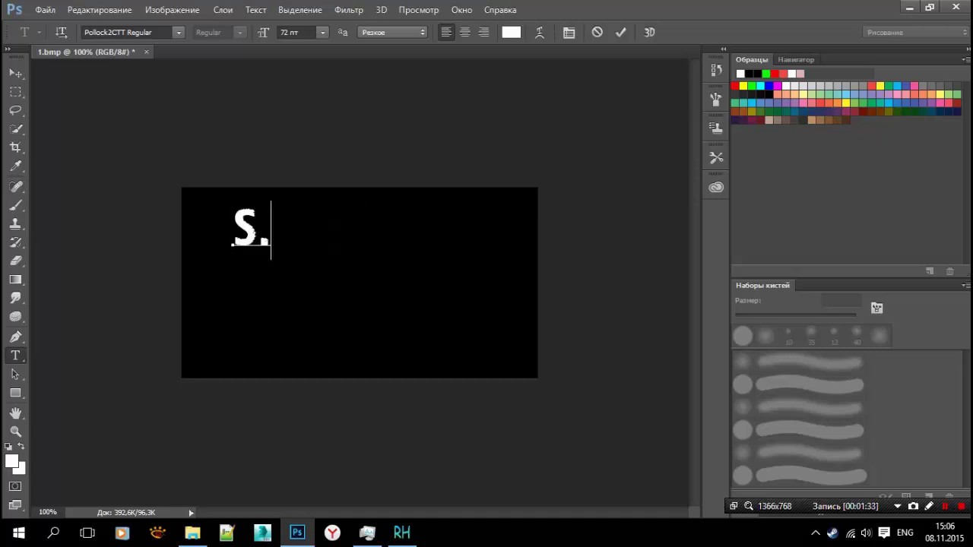
{"action": "type", "text": "T.A."}
{"action": "key", "text": "Escape"}
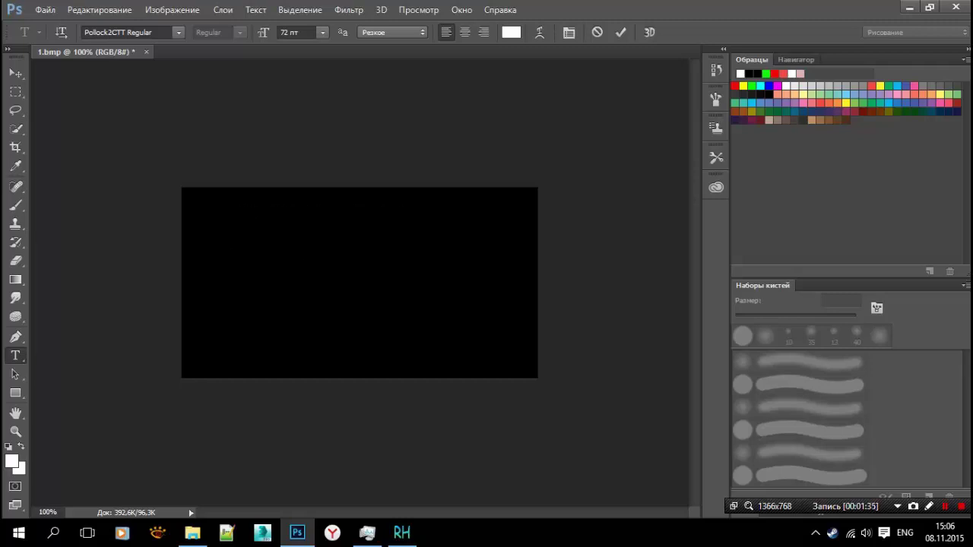
{"action": "type", "text": "S.T.A.L.K.E.R. "}
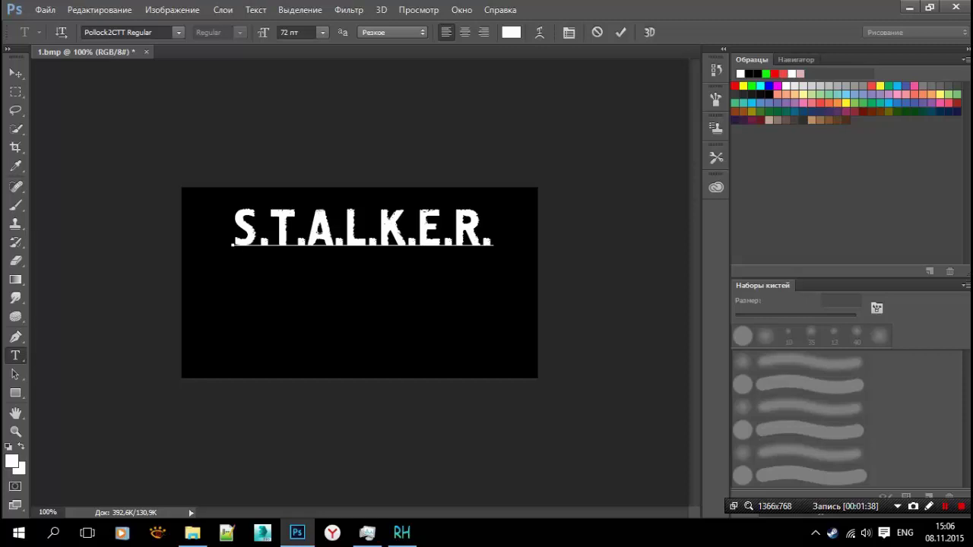
{"action": "type", "text": "SZAM"}
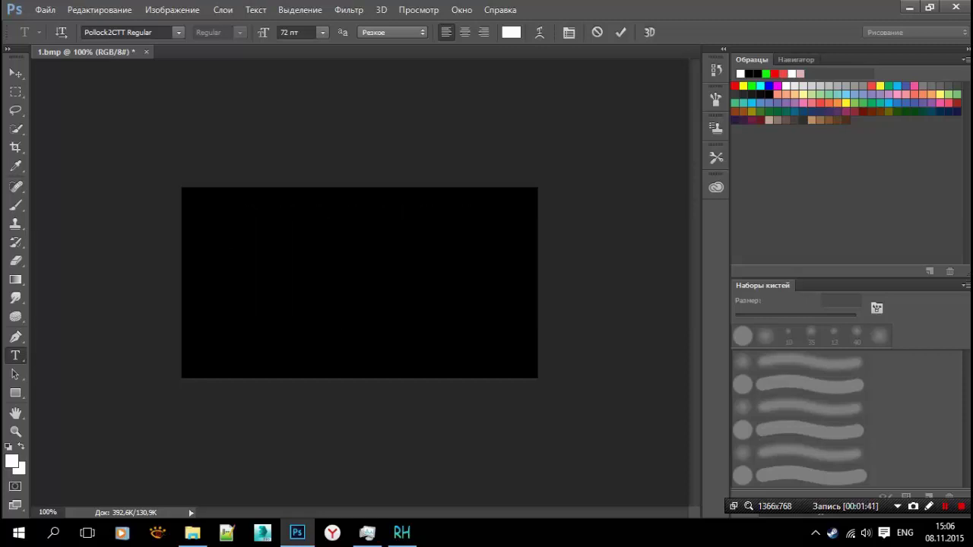
{"action": "type", "text": "O"}
{"action": "key", "text": "BackSpace"}
{"action": "key", "text": "BackSpace"}
{"action": "type", "text": "M"}
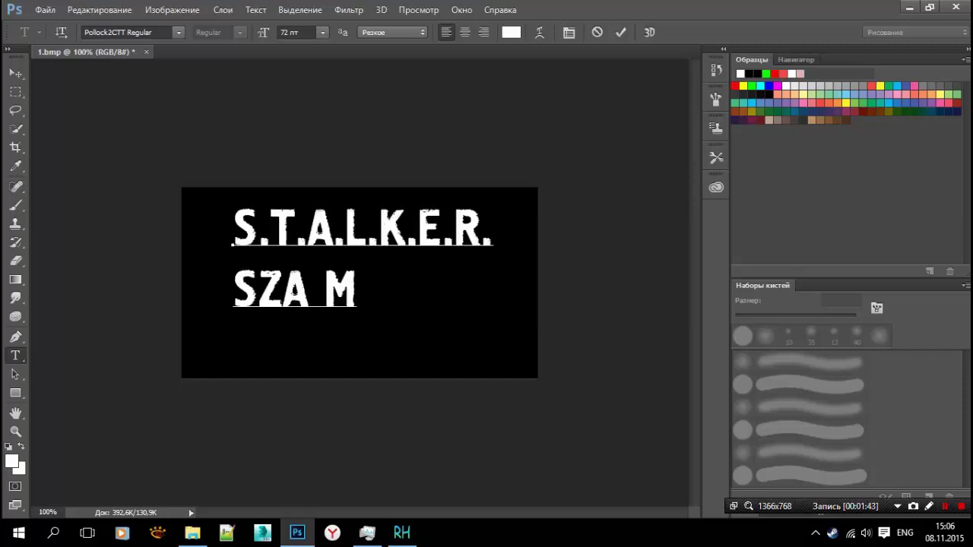
{"action": "type", "text": "O"}
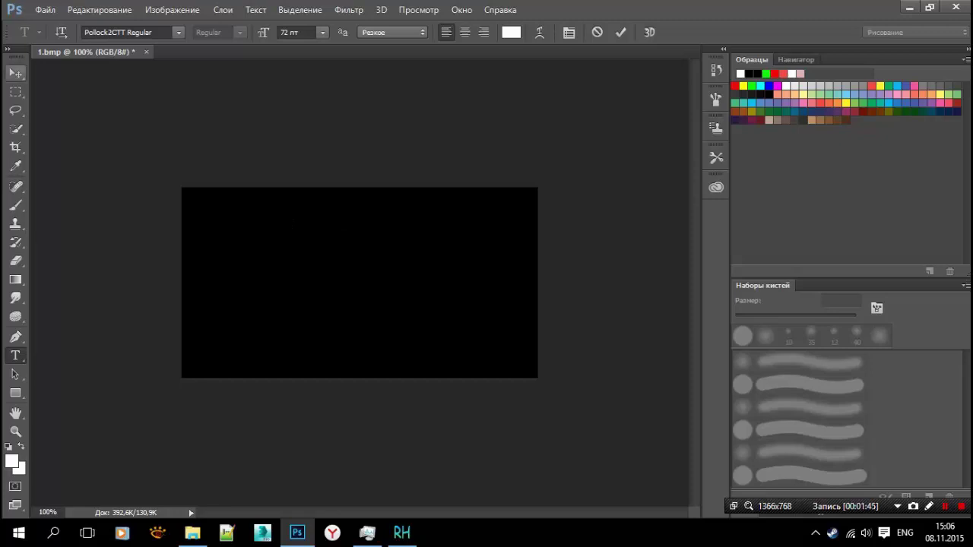
Centre-align the two-line text and move it to the middle of the black image
{"action": "left_click", "coordinate": [15, 73]}
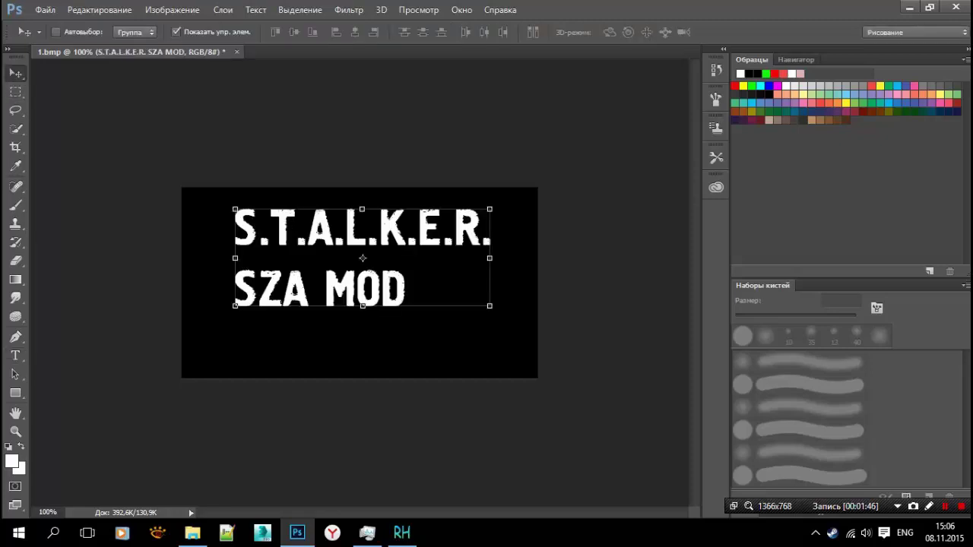
{"action": "left_click", "coordinate": [15, 355]}
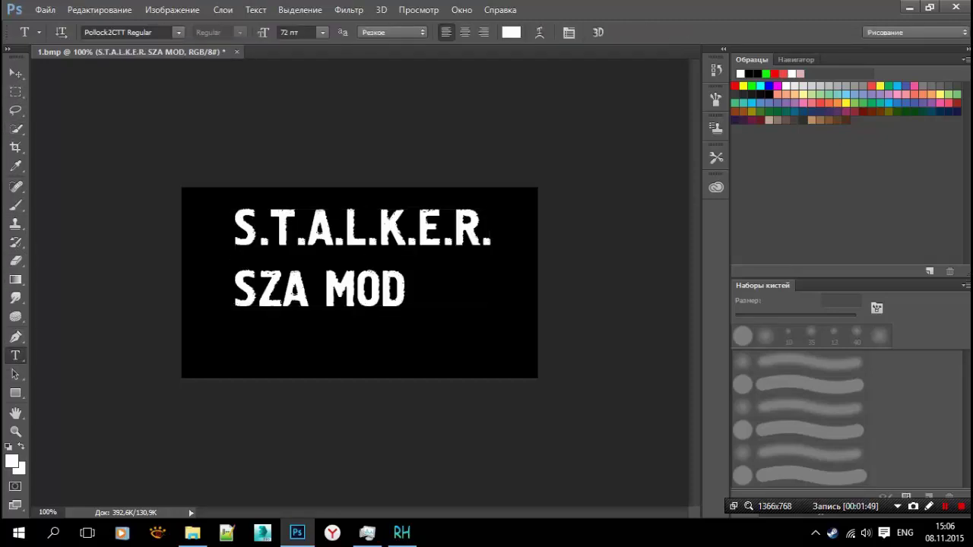
{"action": "left_click", "coordinate": [285, 289]}
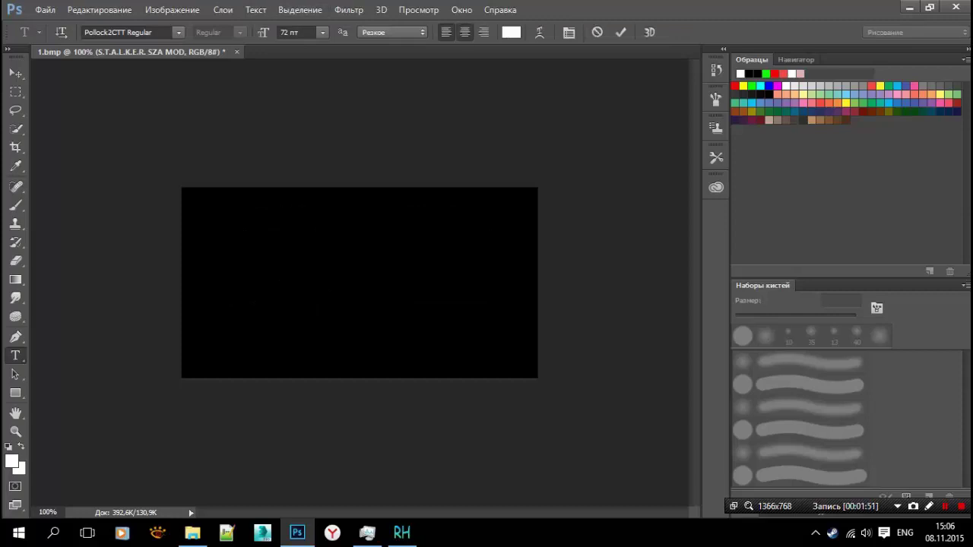
{"action": "left_click", "coordinate": [15, 73]}
{"action": "mouse_move", "coordinate": [304, 243]}
{"action": "left_mouse_down"}
{"action": "mouse_move", "coordinate": [494, 262]}
{"action": "mouse_move", "coordinate": [439, 266]}
{"action": "left_mouse_up"}
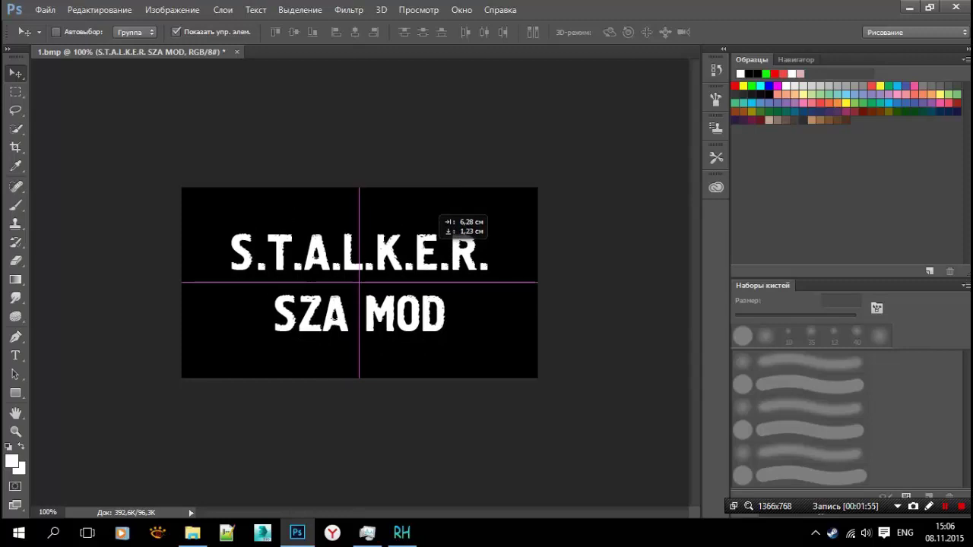
{"action": "key", "text": "m"}
{"action": "scroll", "coordinate": [360, 282], "scroll_direction": "down", "scroll_amount": 3}
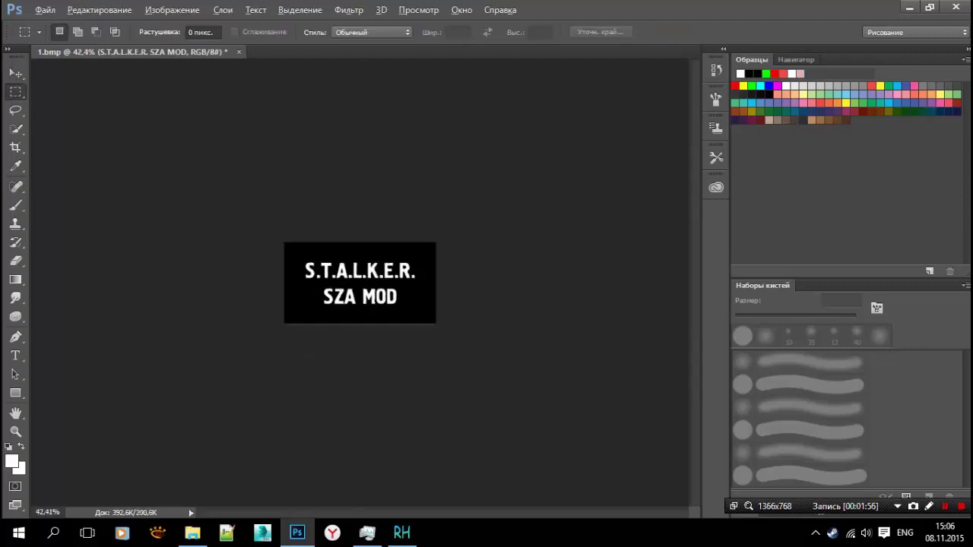
{"action": "scroll", "coordinate": [360, 283], "scroll_direction": "up", "scroll_amount": 3}
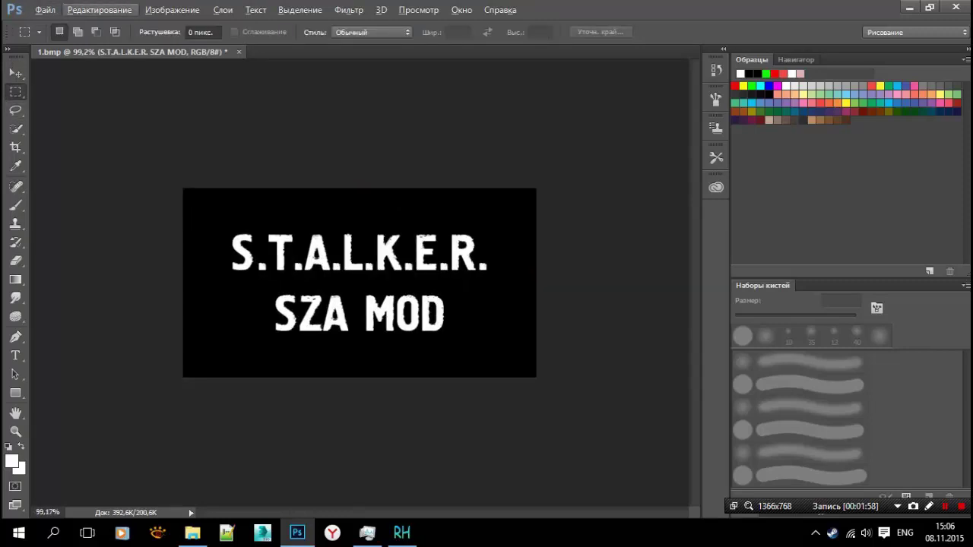
{"action": "left_click", "coordinate": [45, 10]}
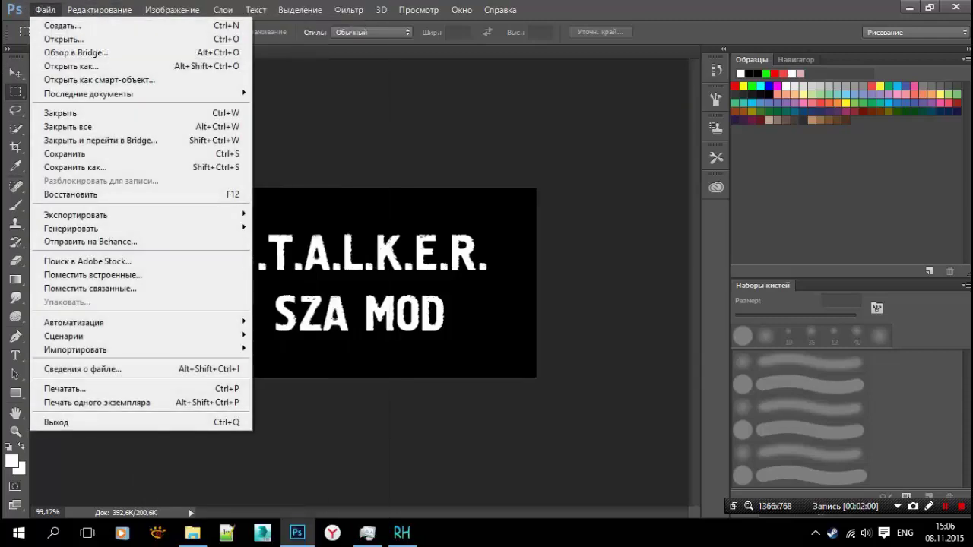
Save the image in BMP format as 1.bmp, replacing the desktop file
{"action": "key", "text": "Escape"}
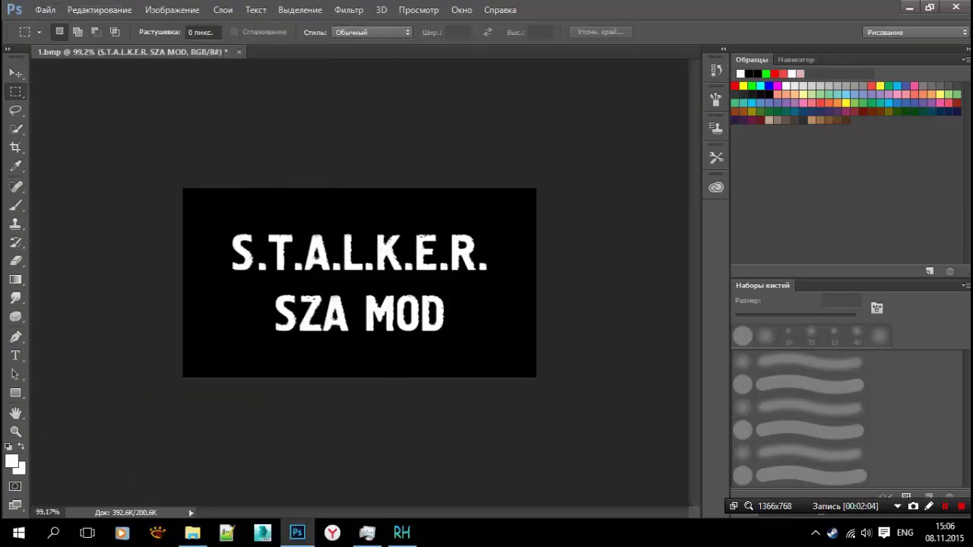
{"action": "key", "text": "alt+f"}
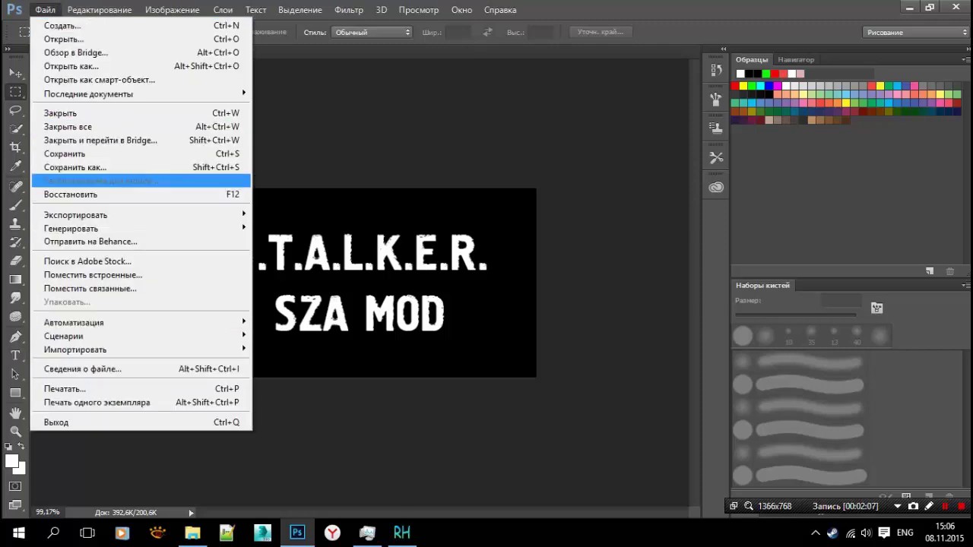
{"action": "key", "text": "Up"}
{"action": "key", "text": "Return"}
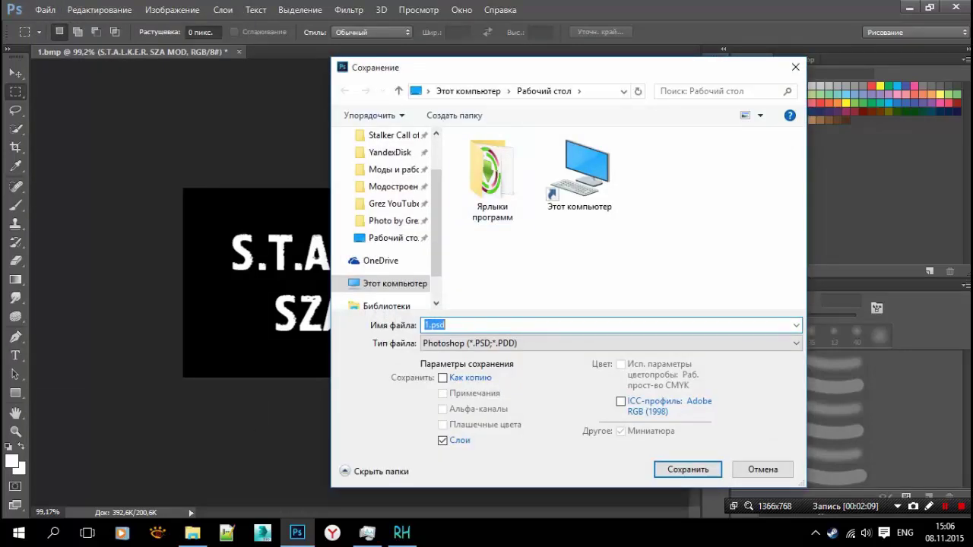
{"action": "key", "text": "Tab"}
{"action": "key", "text": "alt+Down"}
{"action": "key", "text": "Down"}
{"action": "key", "text": "Down"}
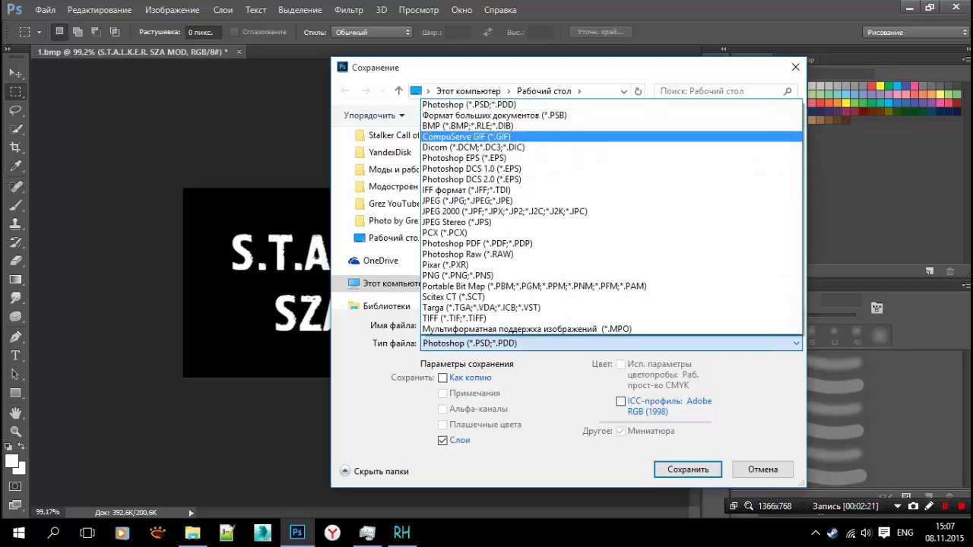
{"action": "key", "text": "Return"}
{"action": "key", "text": "Return"}
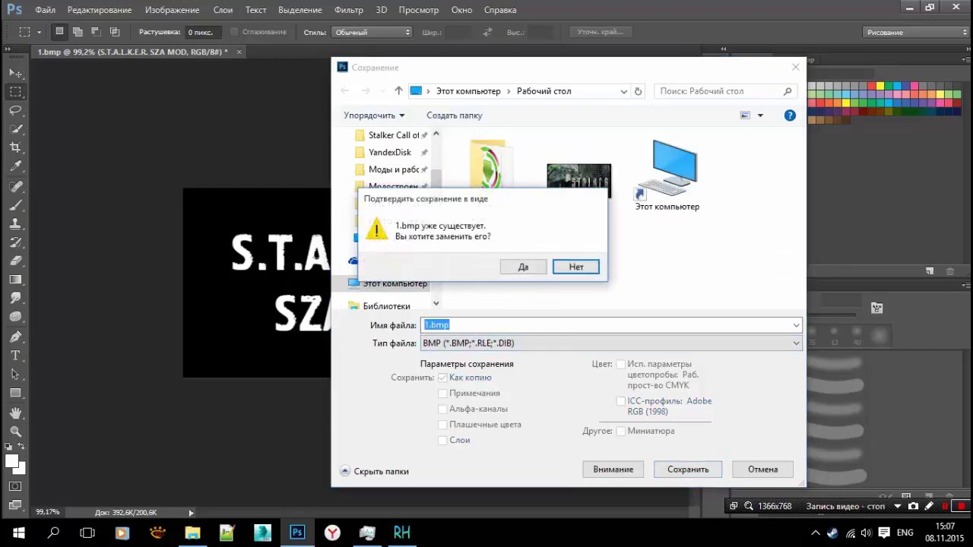
{"action": "key", "text": "Return"}
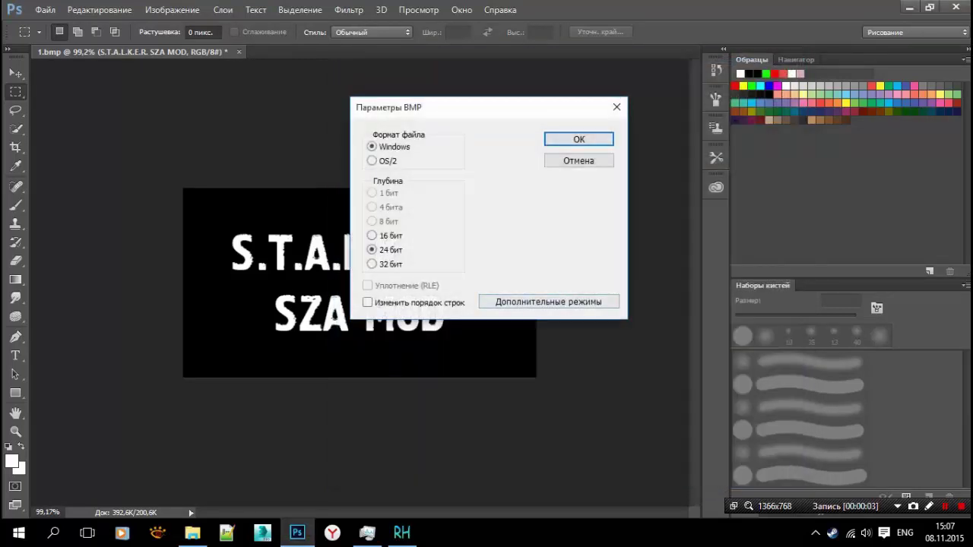
{"action": "key", "text": "Return"}
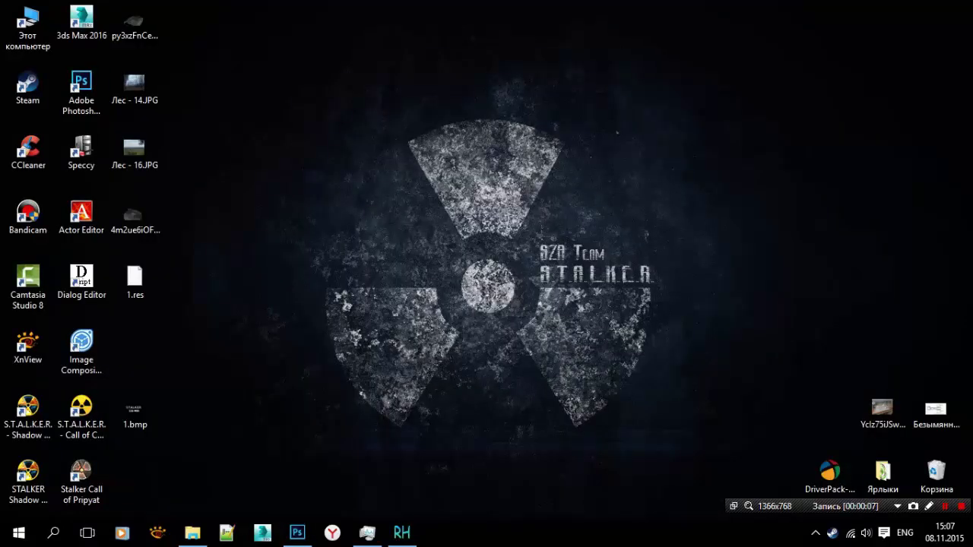
Check the re-saved 1.bmp in Photos and XnView, then return to Resource Hacker
{"action": "double_click", "coordinate": [135, 414]}
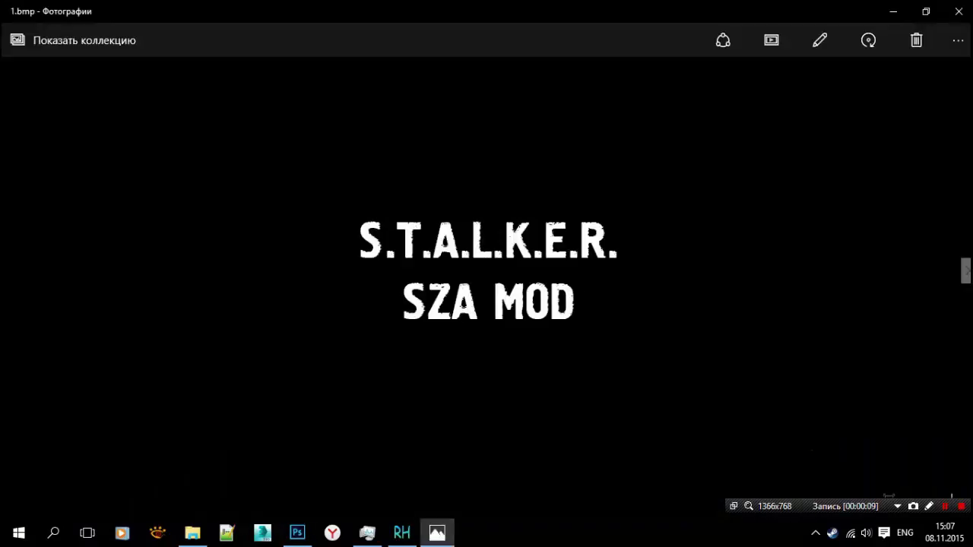
{"action": "left_click", "coordinate": [959, 12]}
{"action": "right_click", "coordinate": [137, 409]}
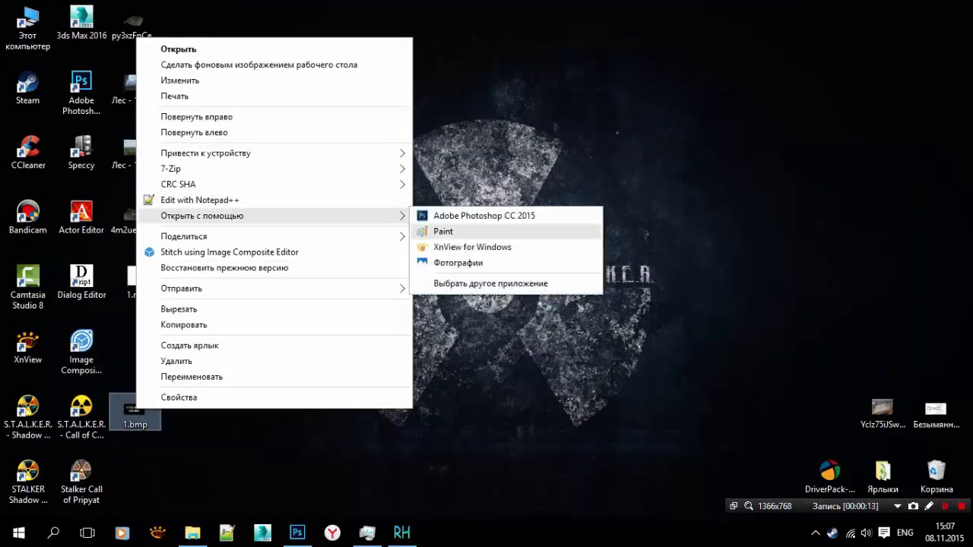
{"action": "left_click", "coordinate": [464, 247]}
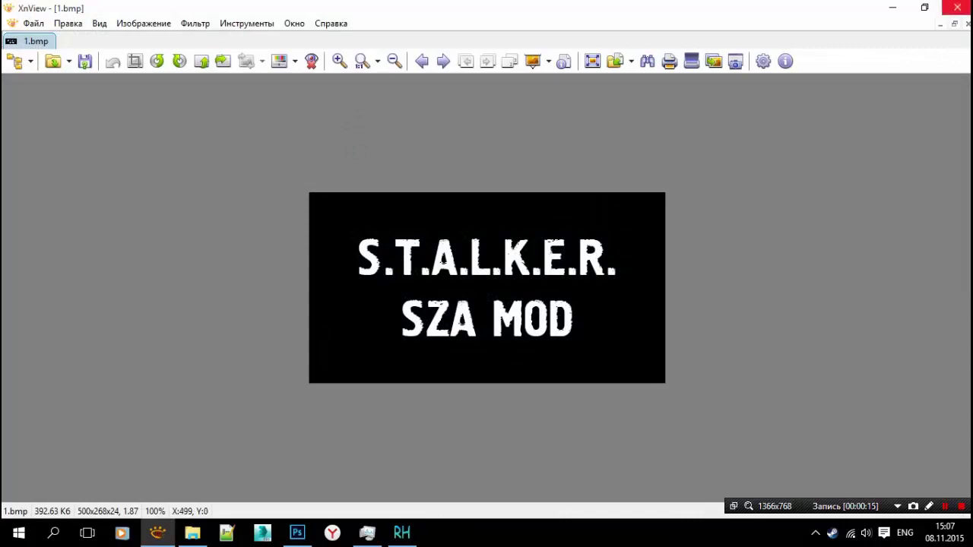
{"action": "left_click", "coordinate": [956, 7]}
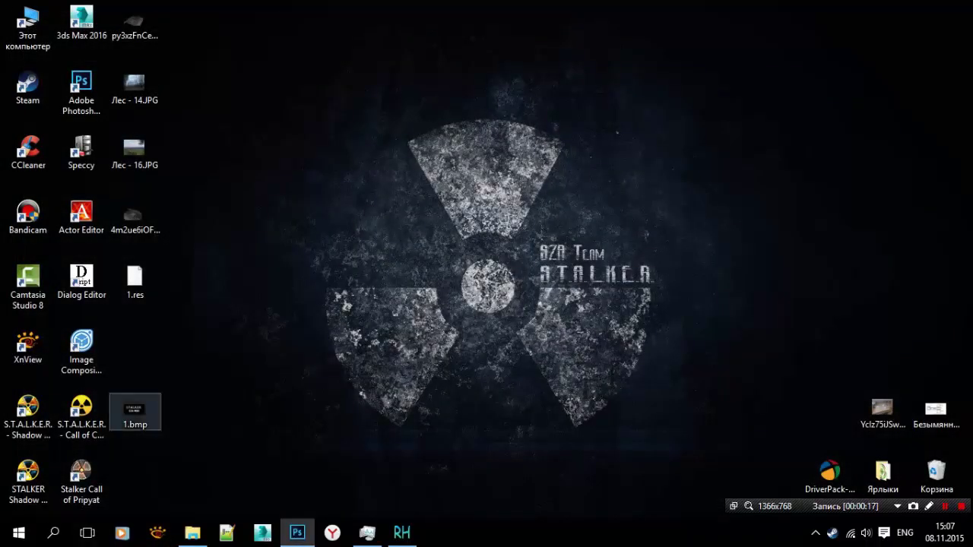
{"action": "left_click_drag", "start_coordinate": [136, 410], "coordinate": [135, 346]}
{"action": "left_click", "coordinate": [401, 532]}
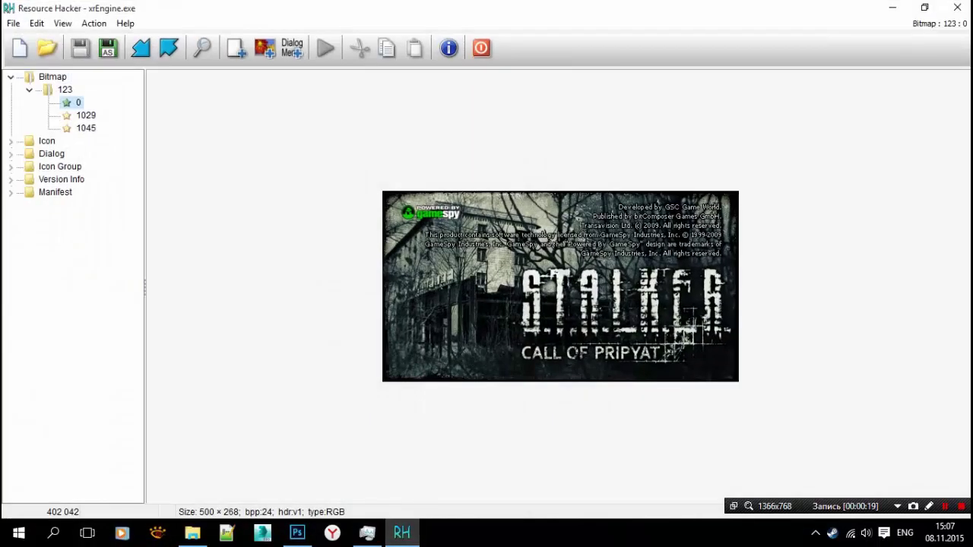
Replace bitmap 123 : 0 with the new 1.bmp image
{"action": "right_click", "coordinate": [72, 102]}
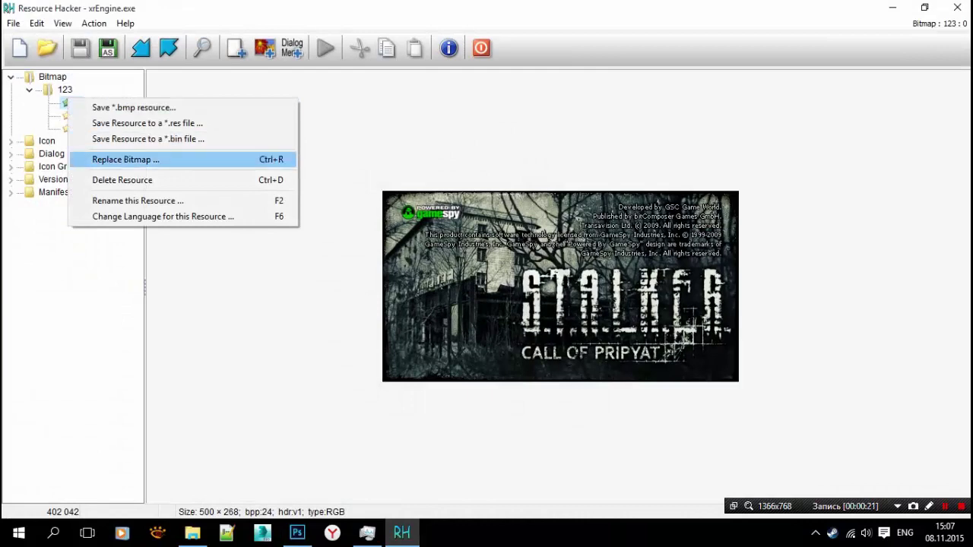
{"action": "left_click", "coordinate": [125, 159]}
{"action": "left_click", "coordinate": [387, 116]}
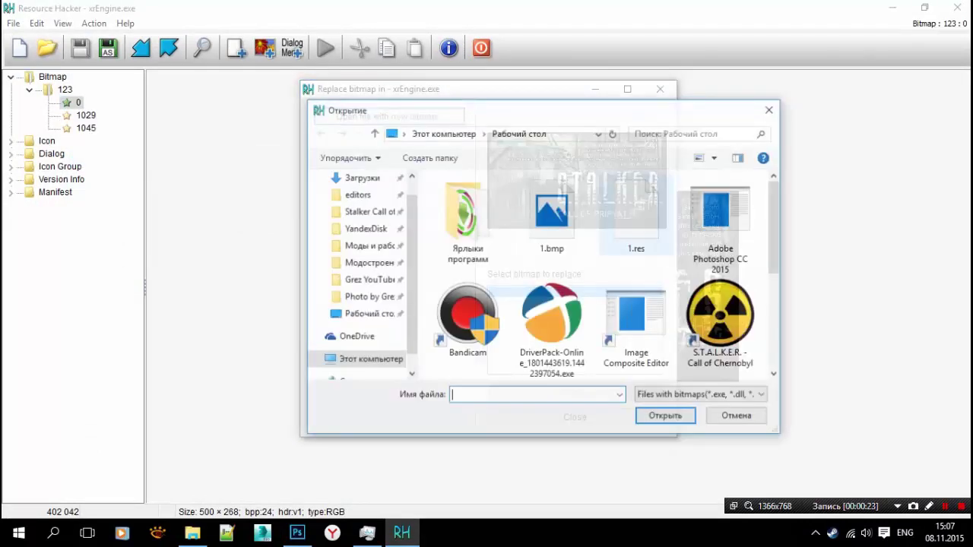
{"action": "left_click", "coordinate": [551, 220]}
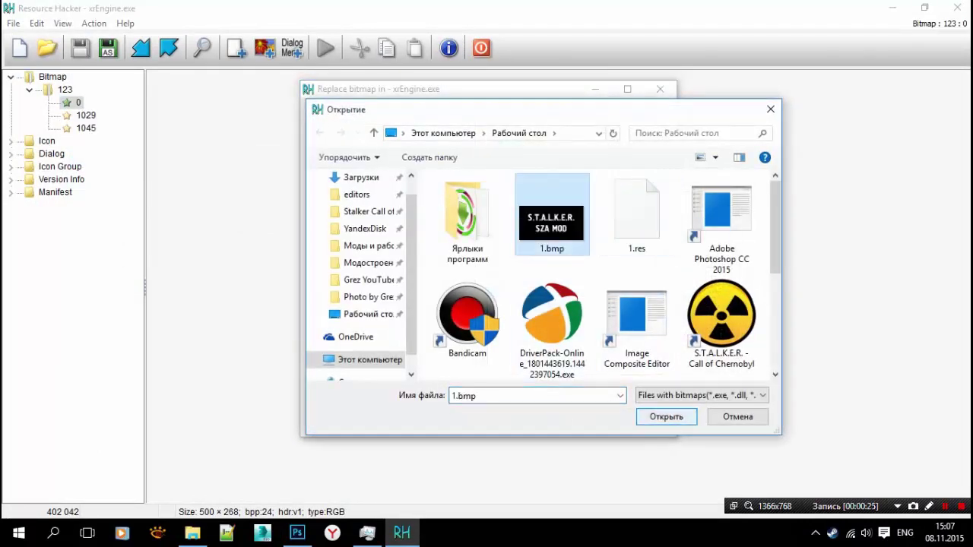
{"action": "left_click", "coordinate": [666, 417]}
{"action": "left_click", "coordinate": [575, 391]}
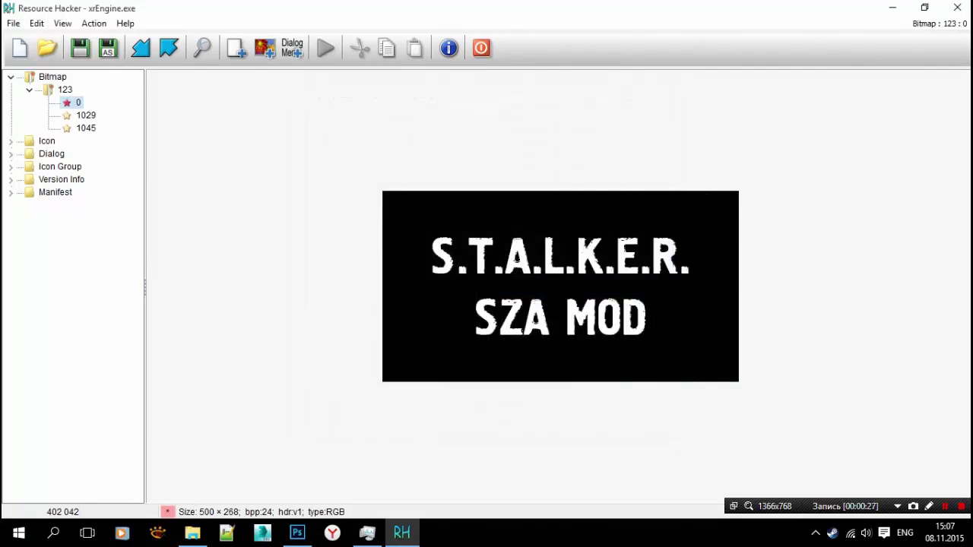
Save the modified xrEngine.exe and close Resource Hacker
{"action": "left_click", "coordinate": [14, 23]}
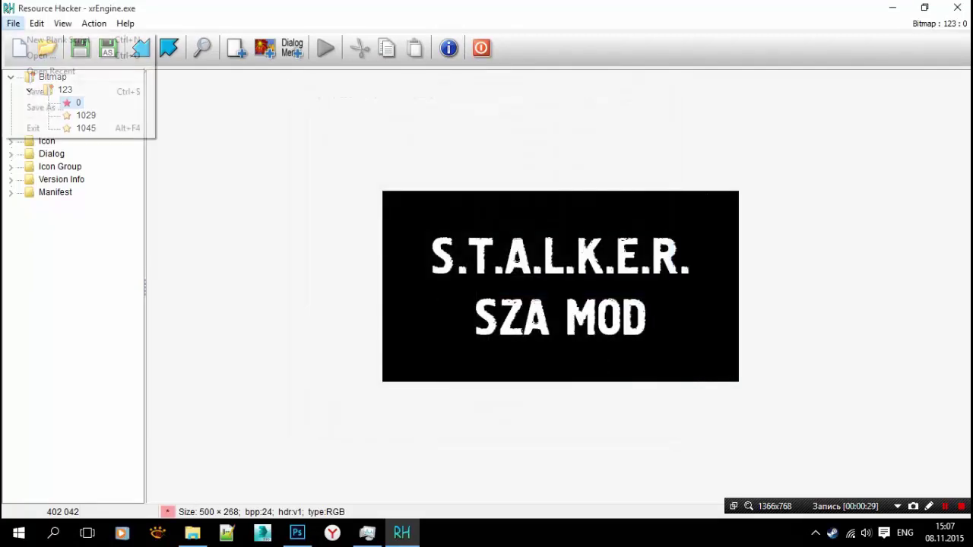
{"action": "left_click", "coordinate": [35, 91]}
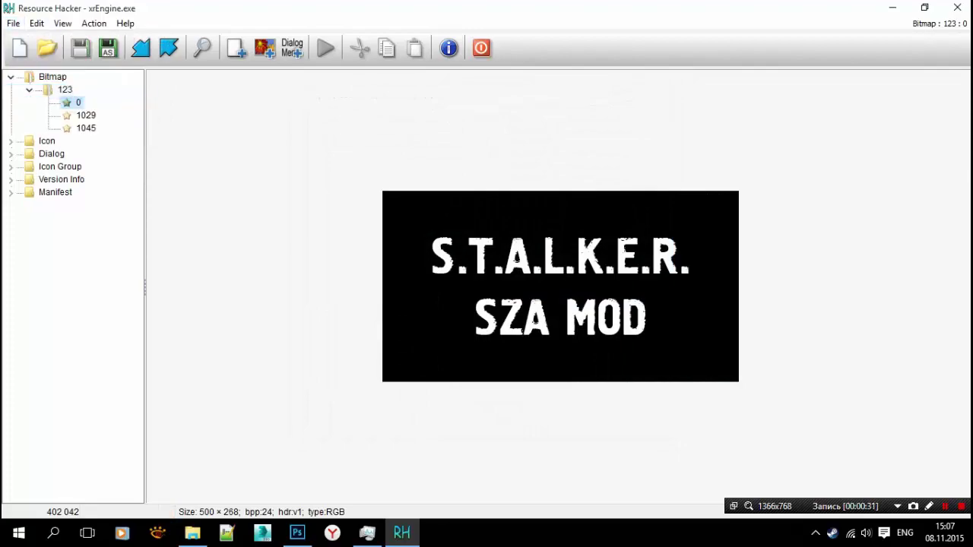
{"action": "left_click", "coordinate": [957, 8]}
{"action": "left_click", "coordinate": [192, 532]}
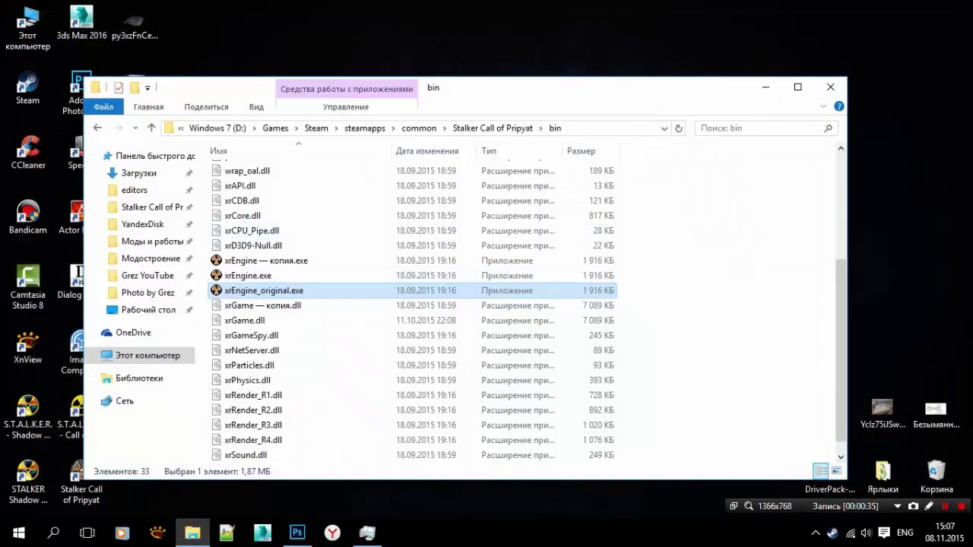
{"action": "key", "text": "F2"}
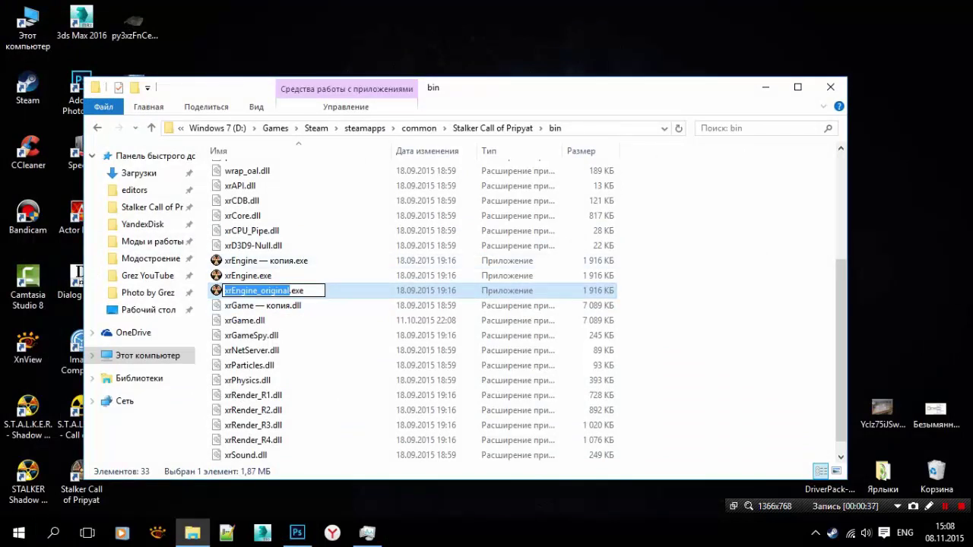
{"action": "left_click", "coordinate": [266, 261]}
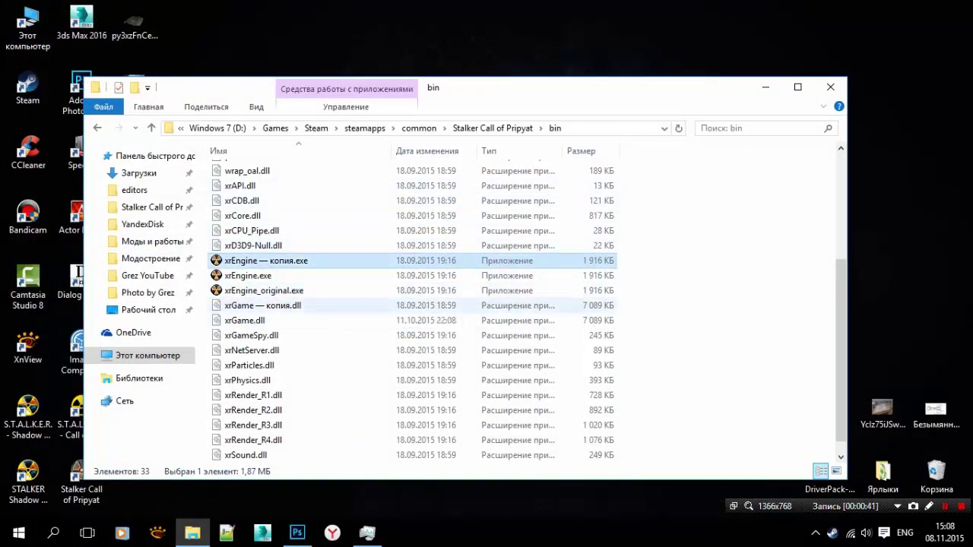
{"action": "left_click", "coordinate": [248, 275]}
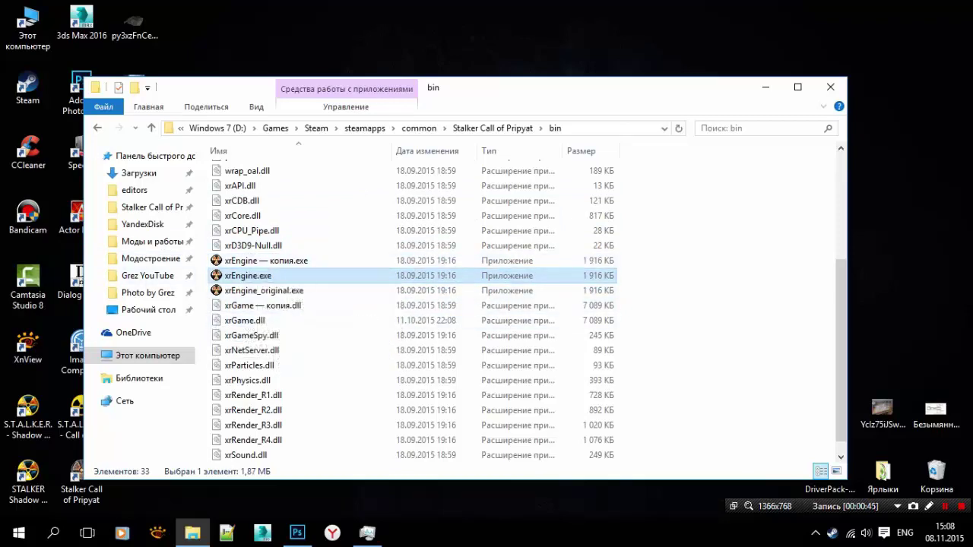
{"action": "left_click", "coordinate": [831, 86]}
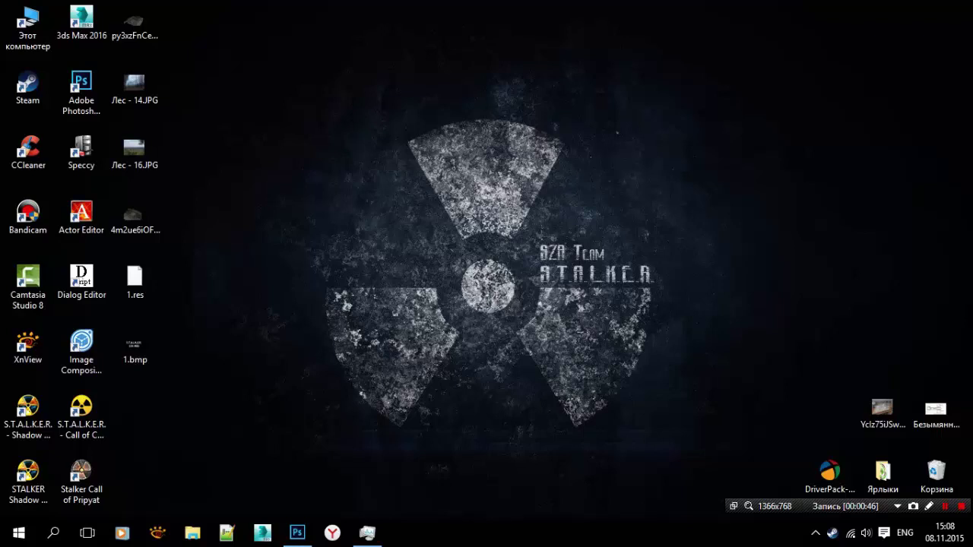
Launch Stalker Call of Pripyat from the desktop shortcut to view the new splash screen
{"action": "left_click", "coordinate": [82, 481]}
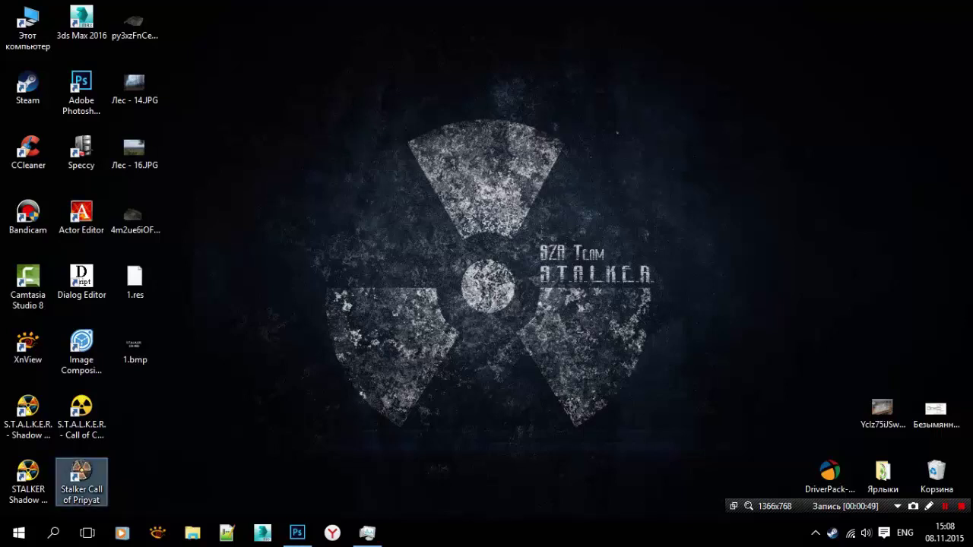